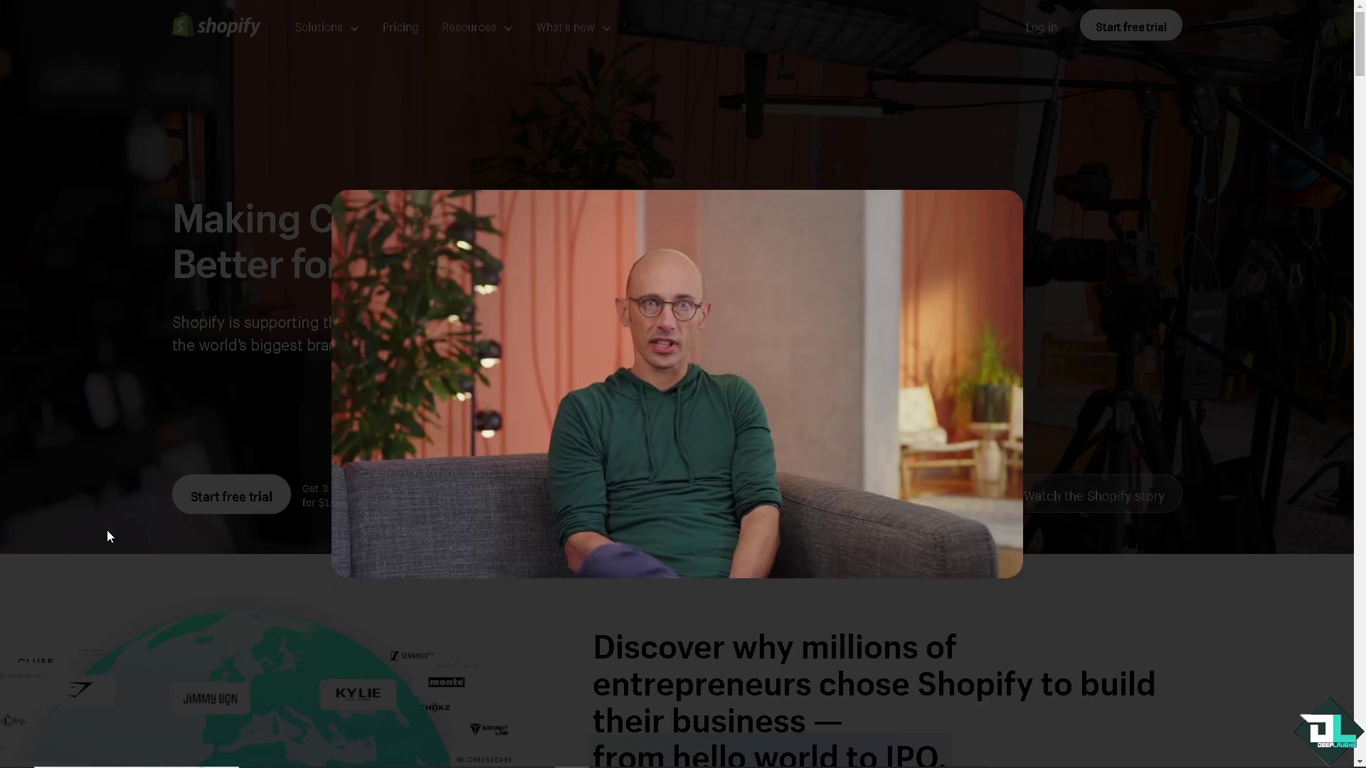
Close the intro video, start the Shopify free trial and skip the first two onboarding questions.
click(126, 548)
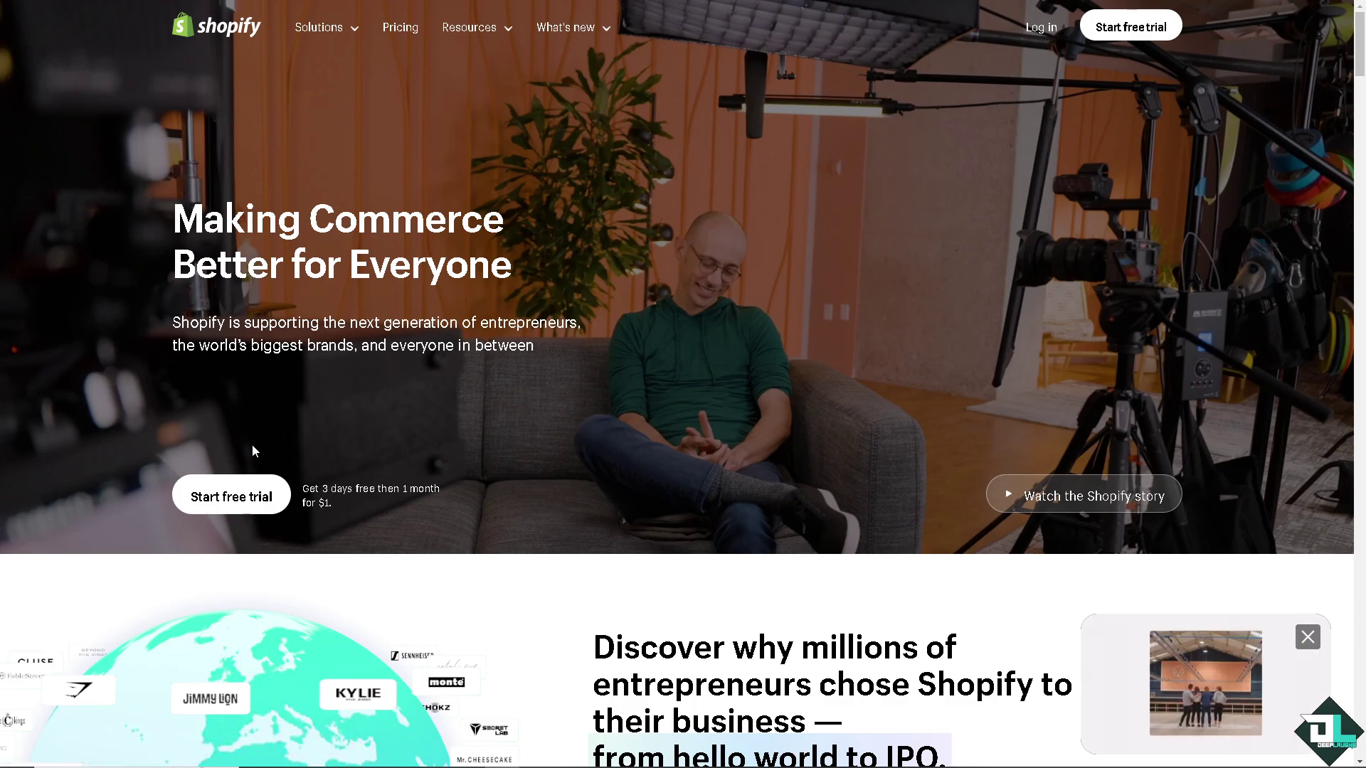
click(261, 503)
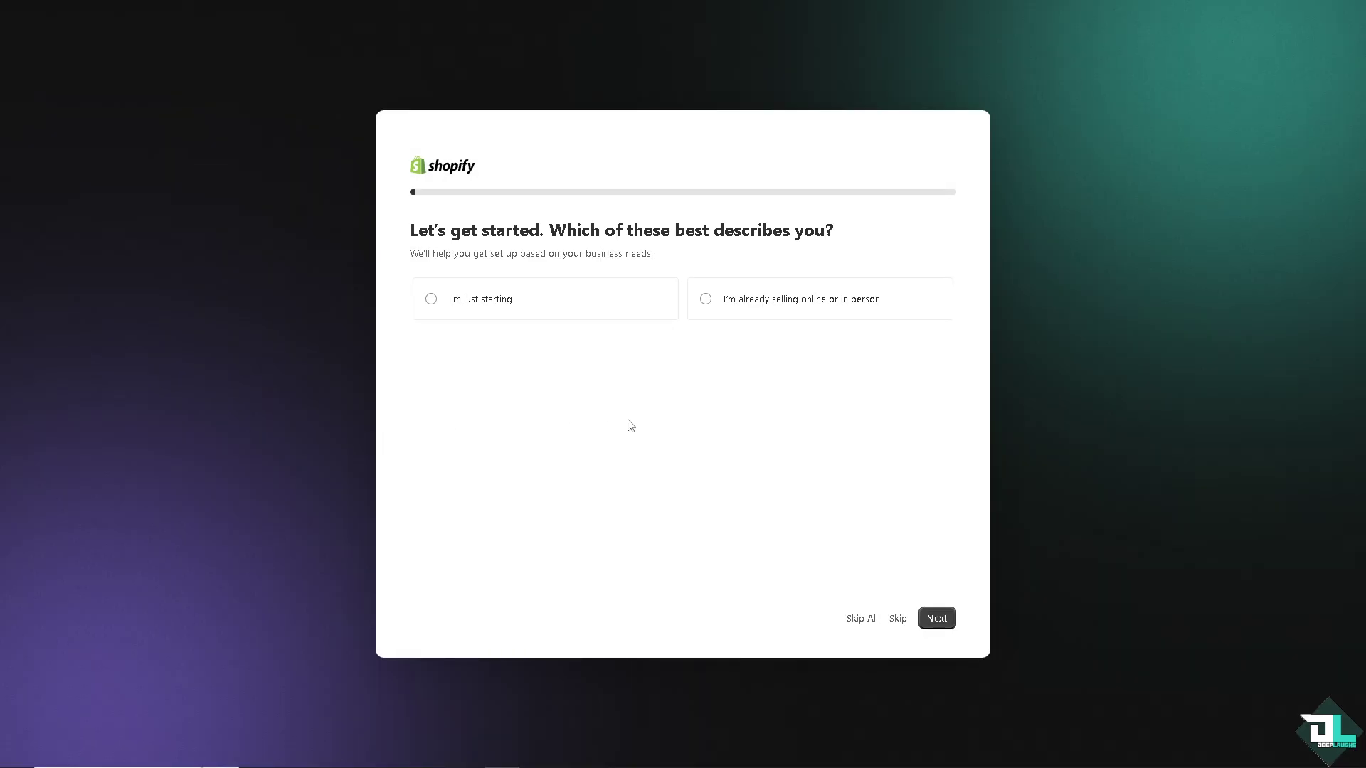
click(897, 618)
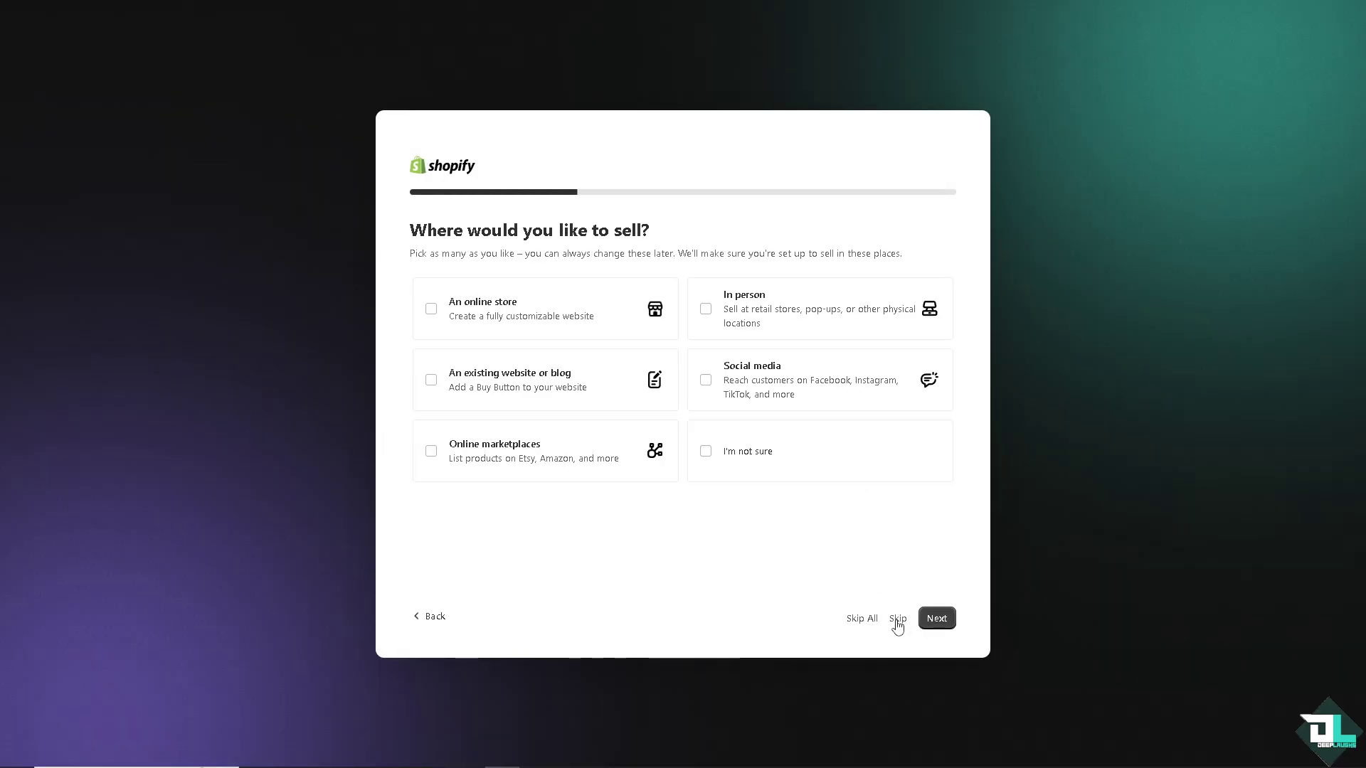
click(897, 620)
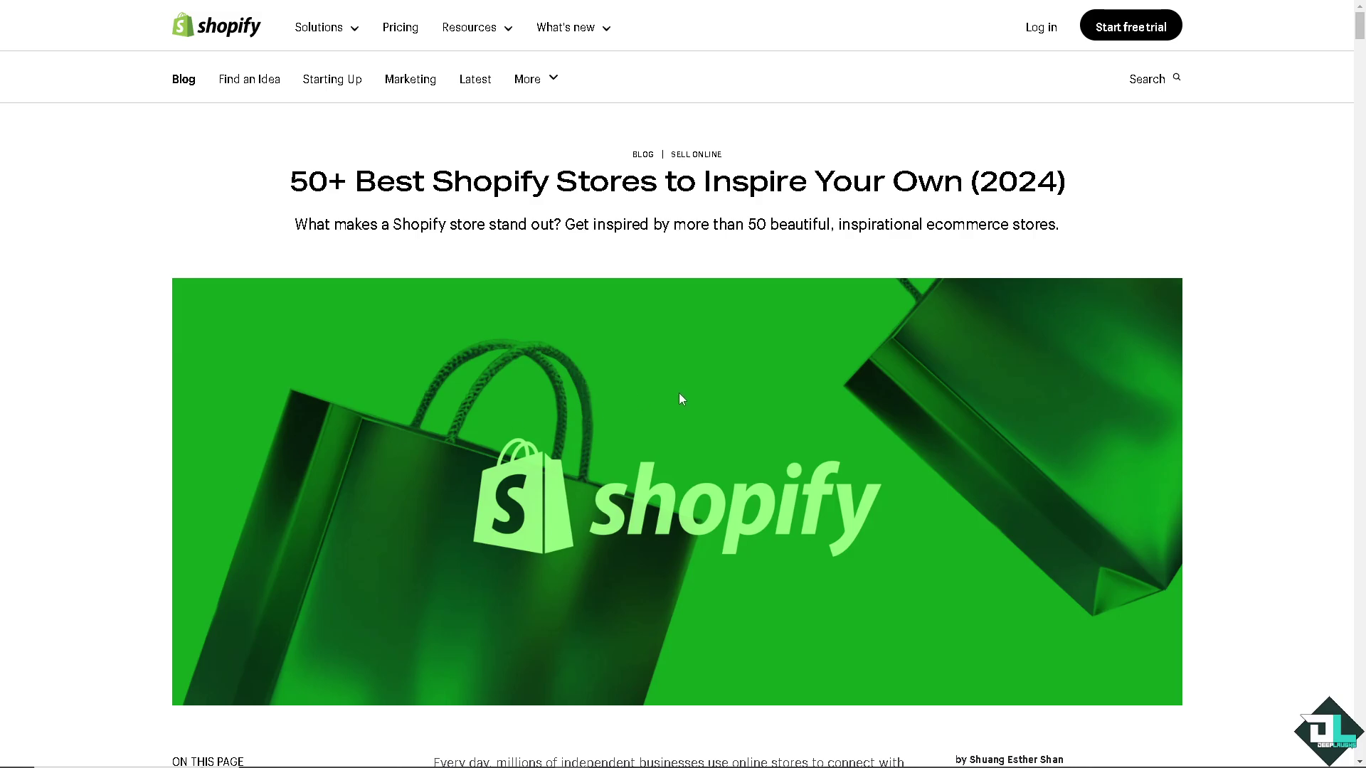
Browse the clothing and fashion examples in the best Shopify stores article and open the Macguire Shoes store.
scroll(678, 398, down, 4)
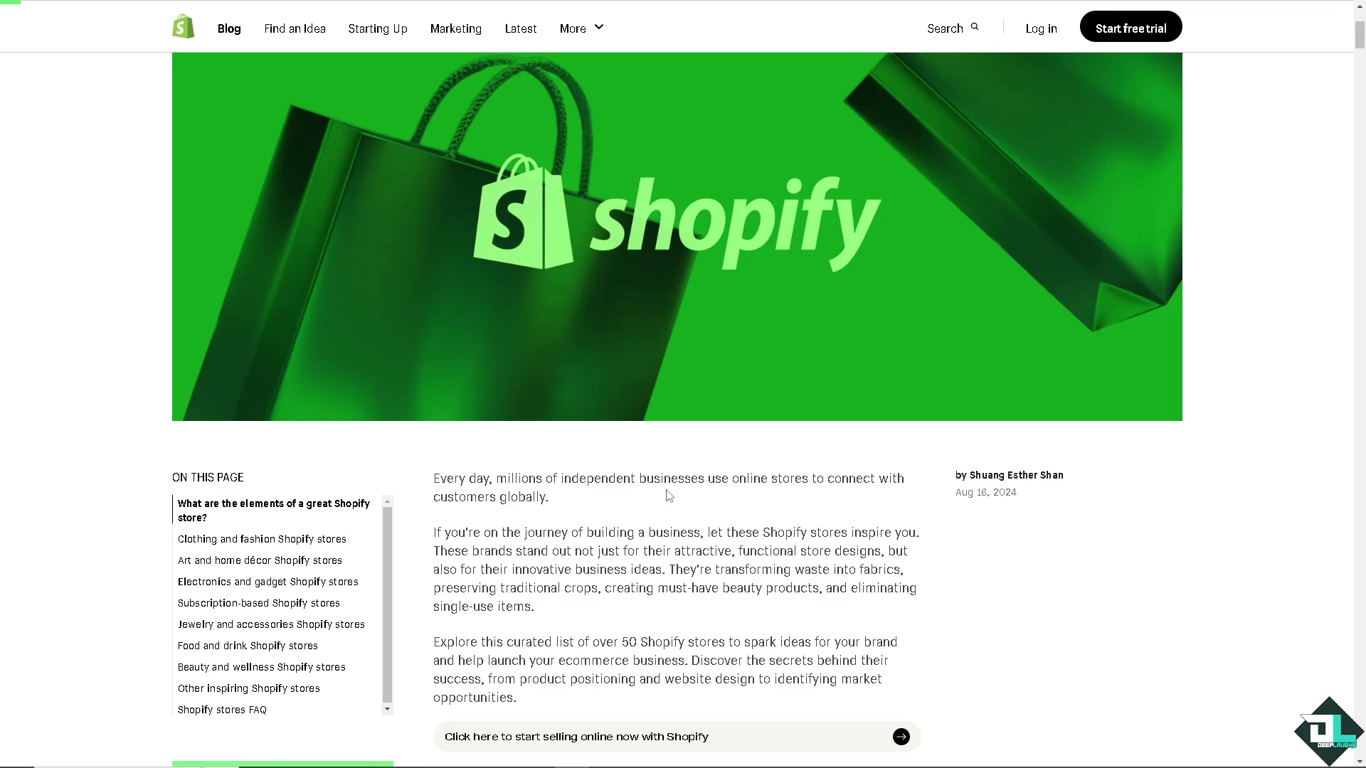
scroll(668, 498, down, 12)
scroll(658, 497, down, 1)
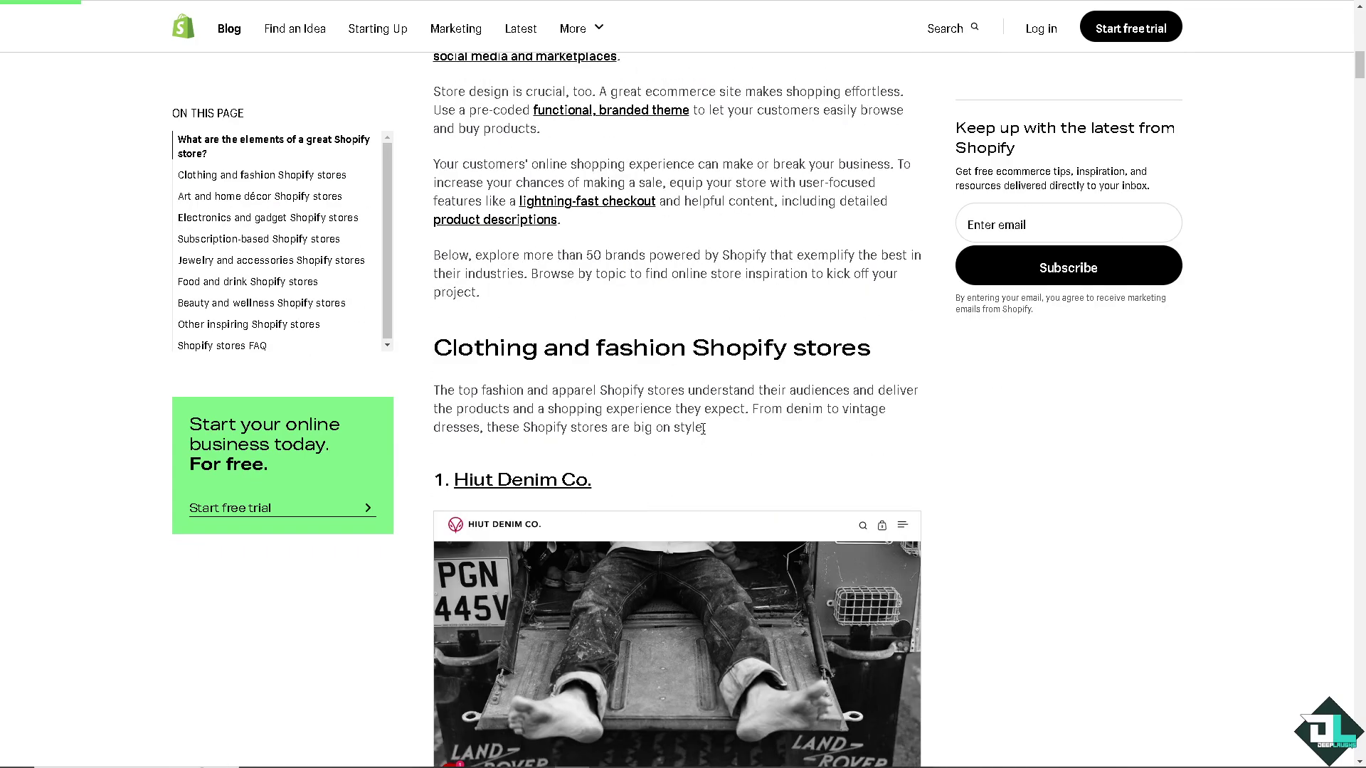
scroll(759, 407, down, 3)
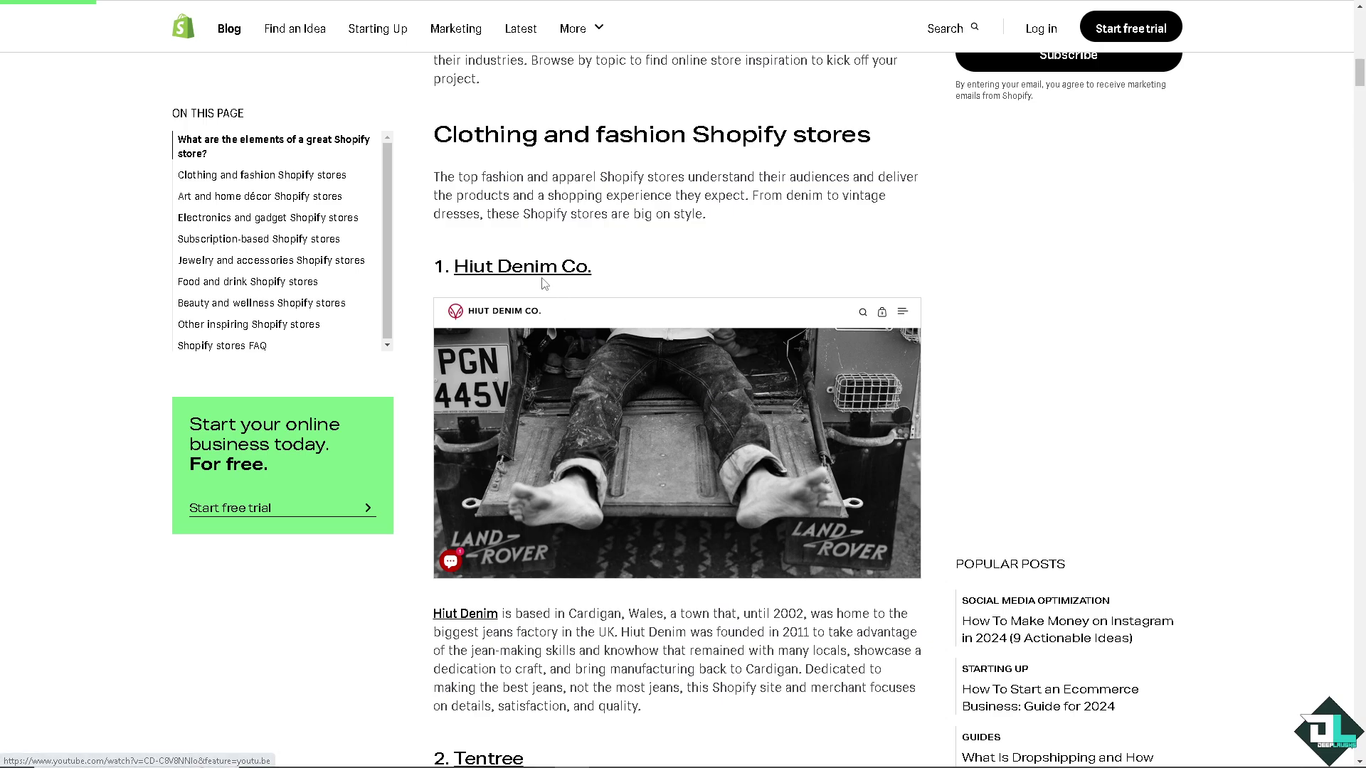
scroll(562, 299, down, 3)
scroll(504, 319, down, 4)
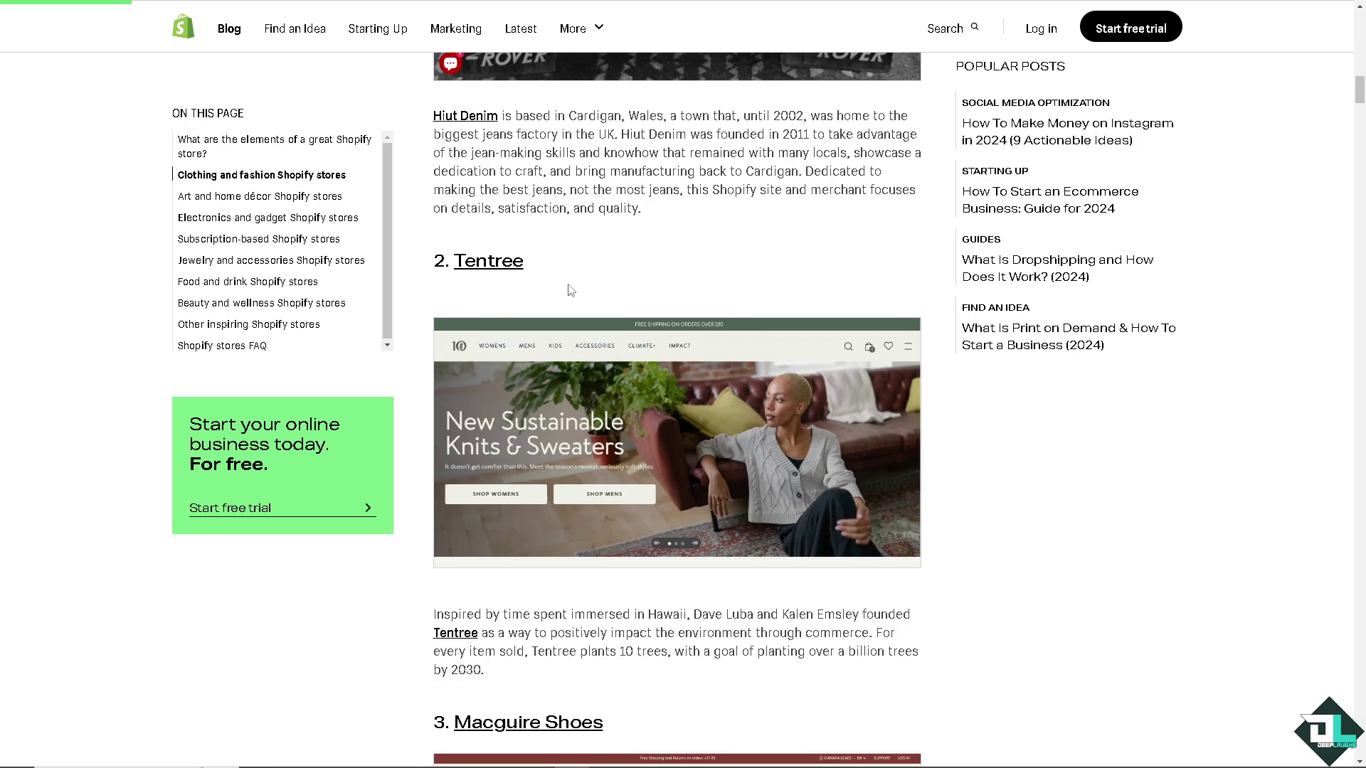
scroll(567, 289, down, 4)
scroll(705, 407, down, 10)
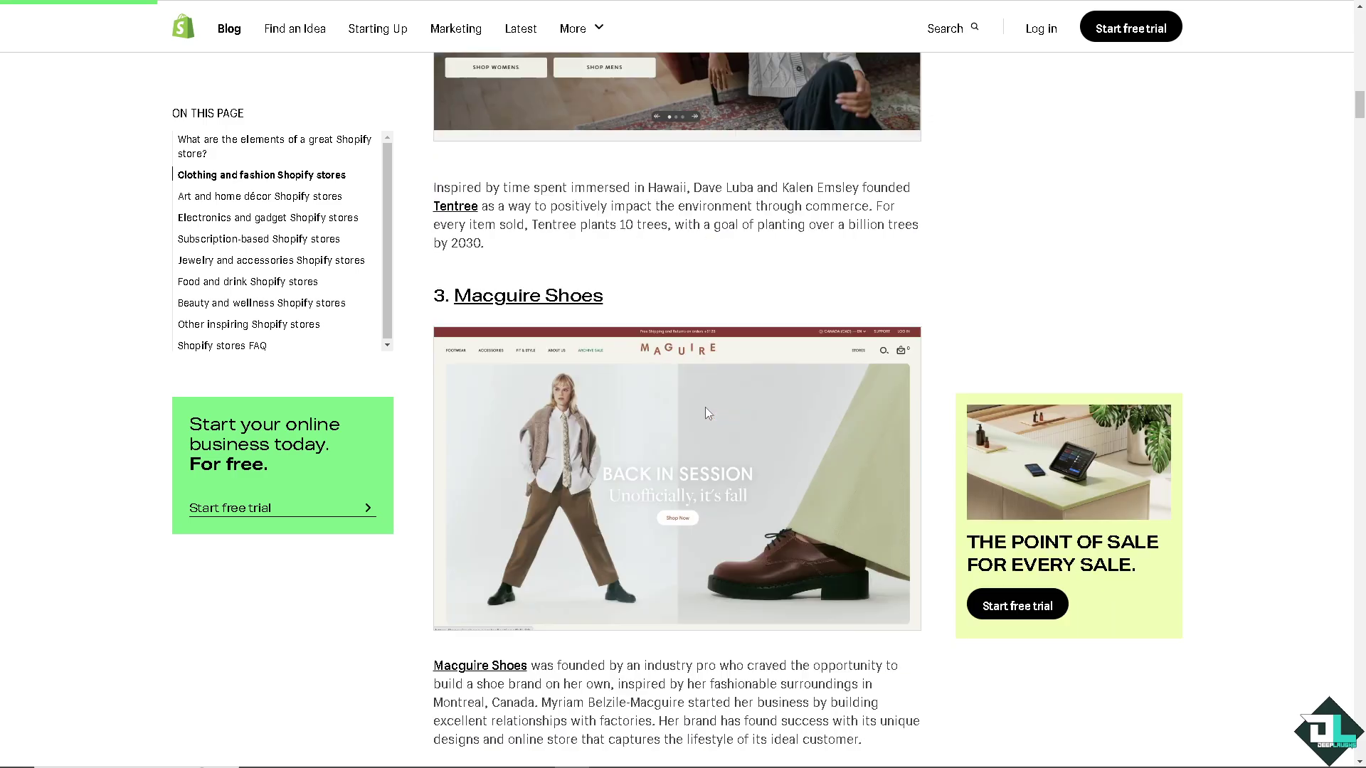
scroll(660, 394, up, 15)
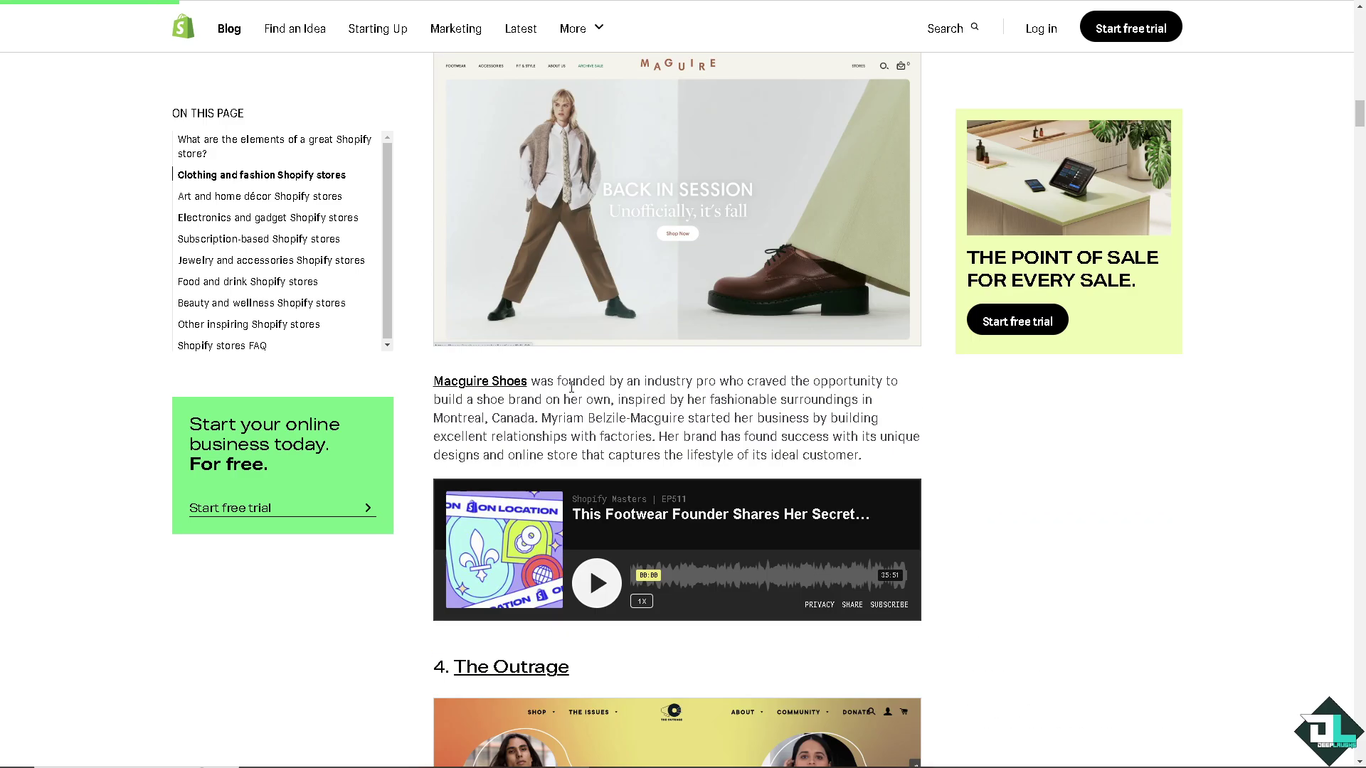
scroll(536, 367, down, 3)
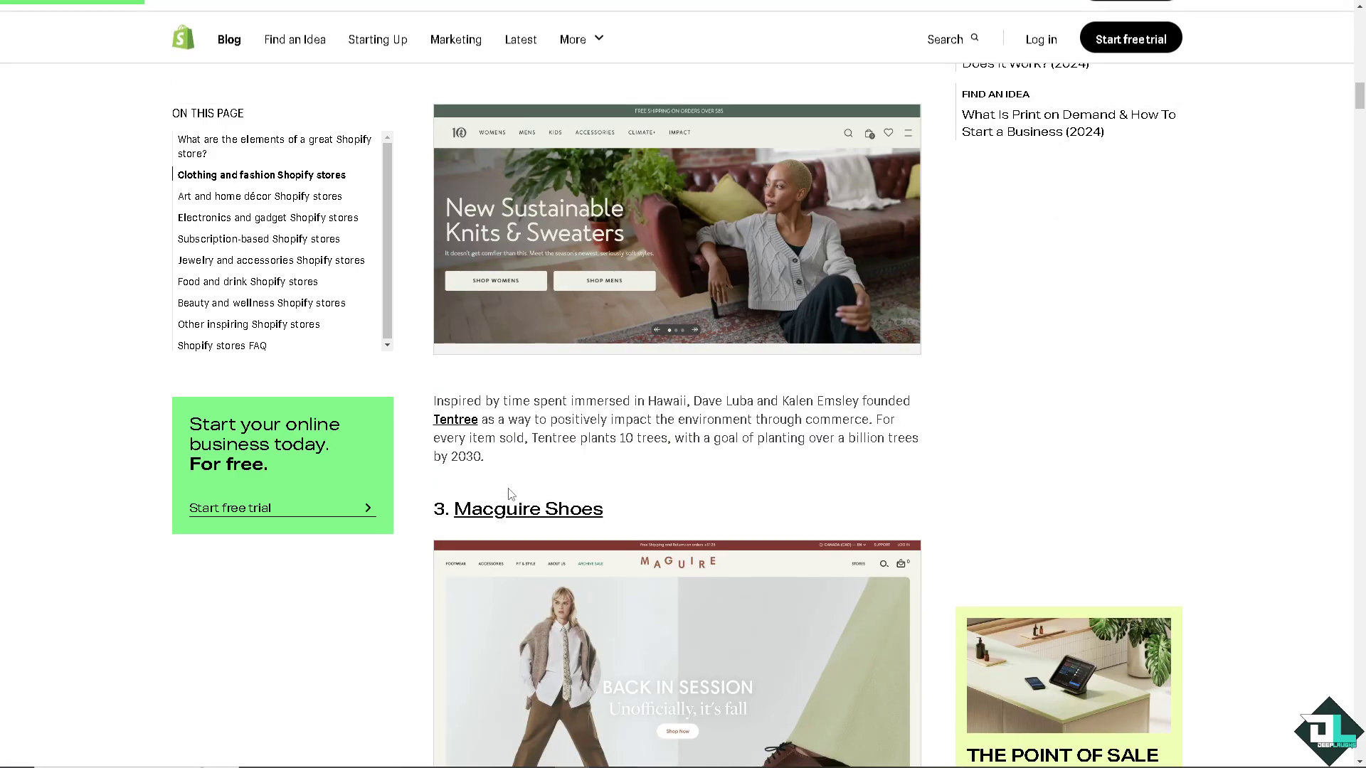
click(534, 516)
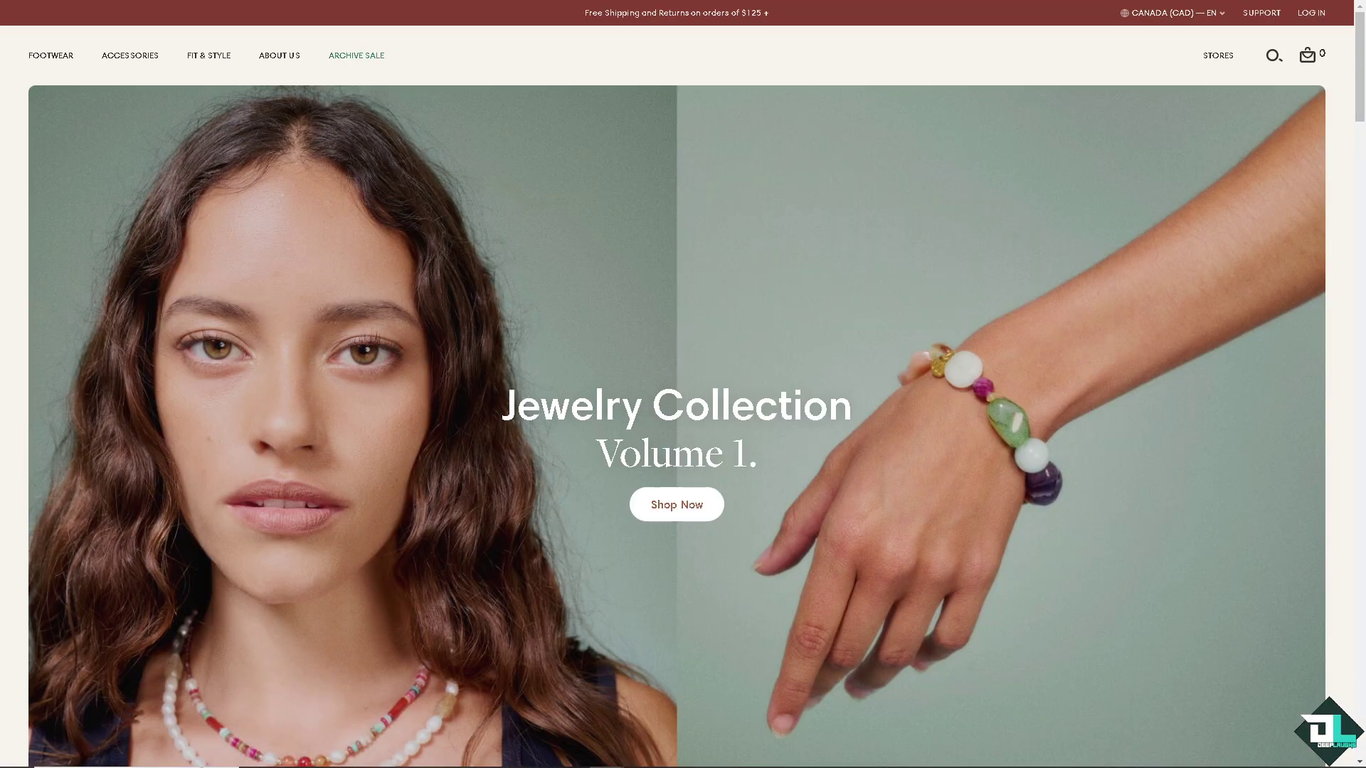
Look over the store's homepage and its accessories, fit and footwear categories, and open the Sneakers collection.
scroll(624, 415, down, 2)
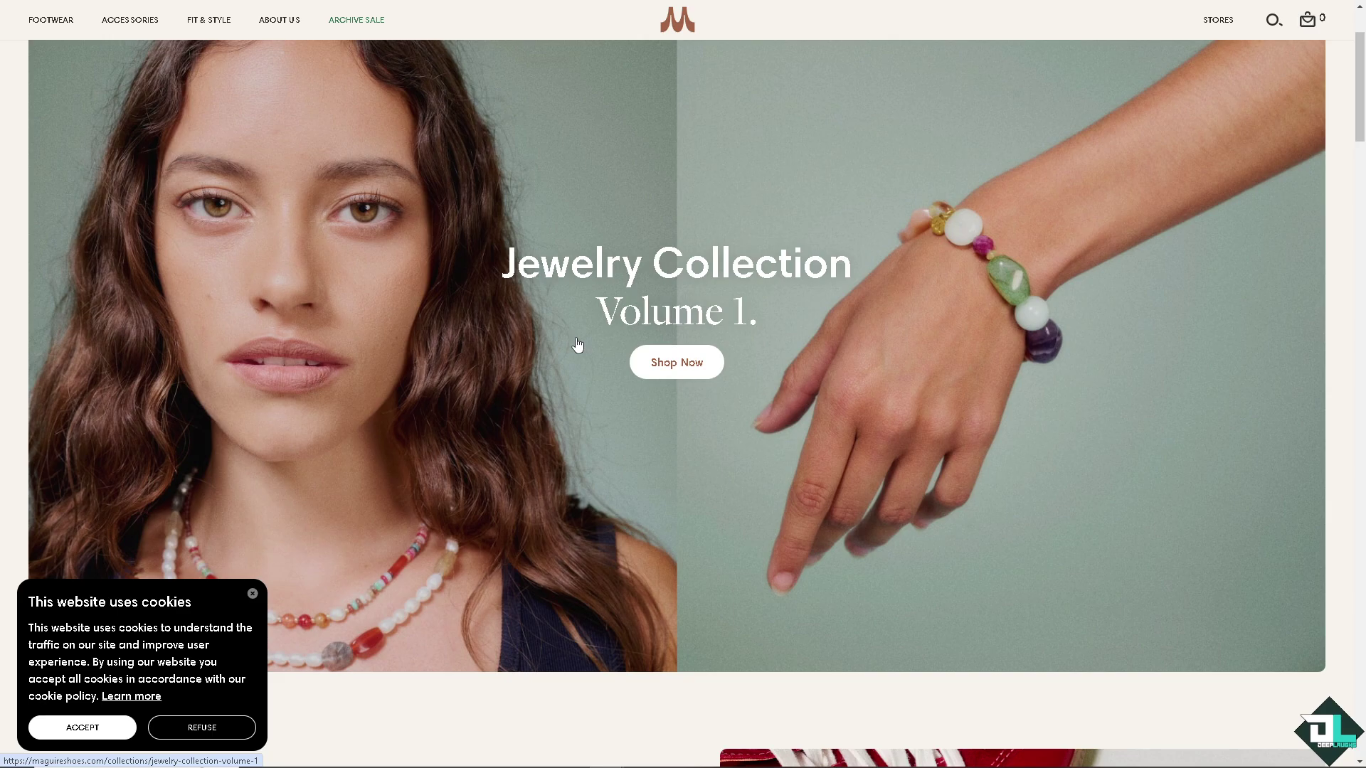
scroll(578, 339, up, 2)
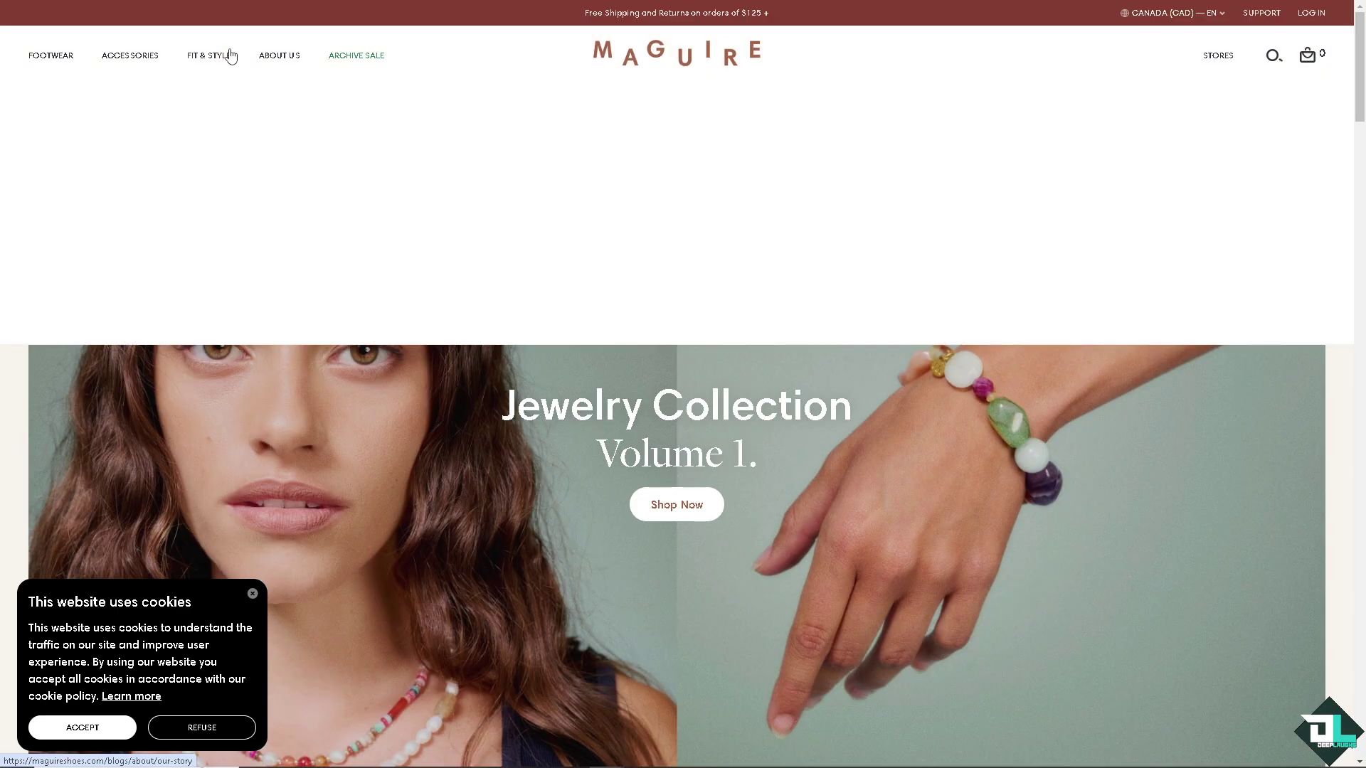
mouse_move(138, 64)
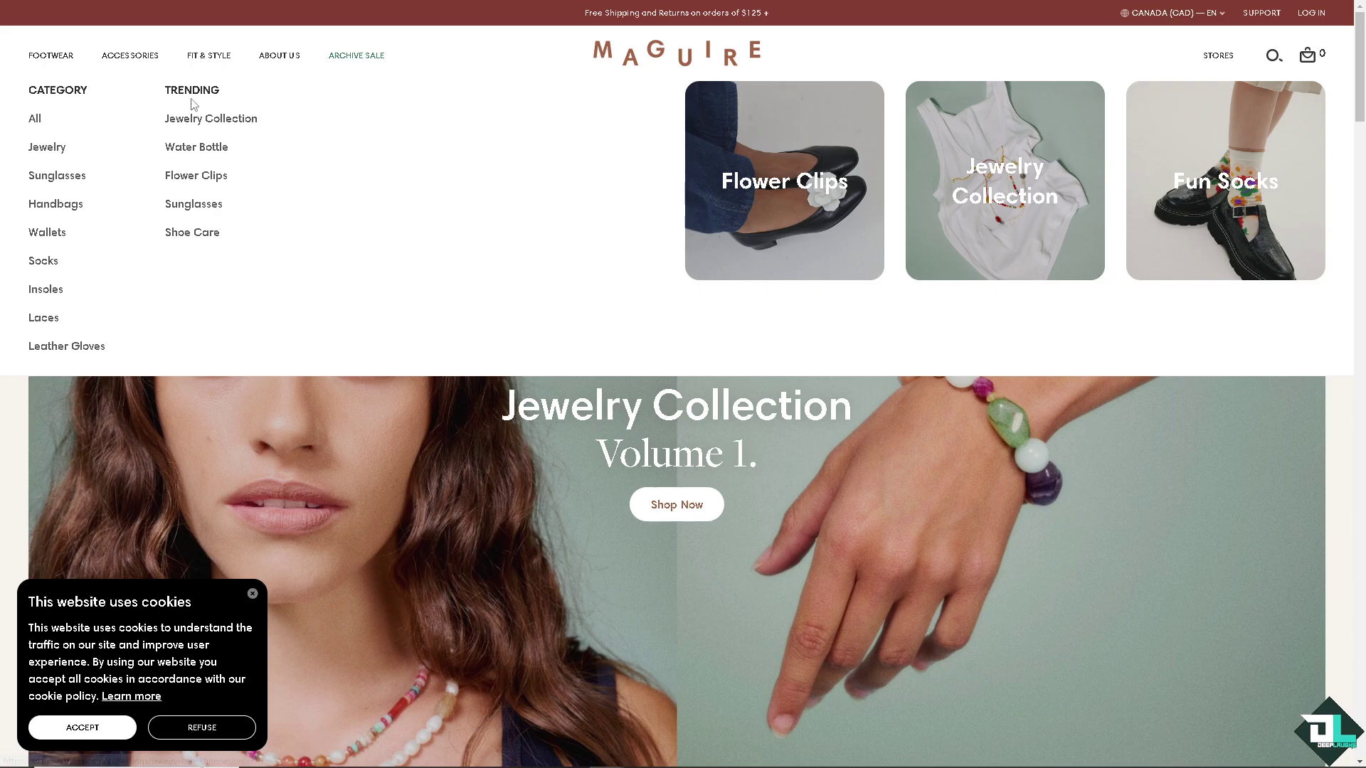
mouse_move(208, 55)
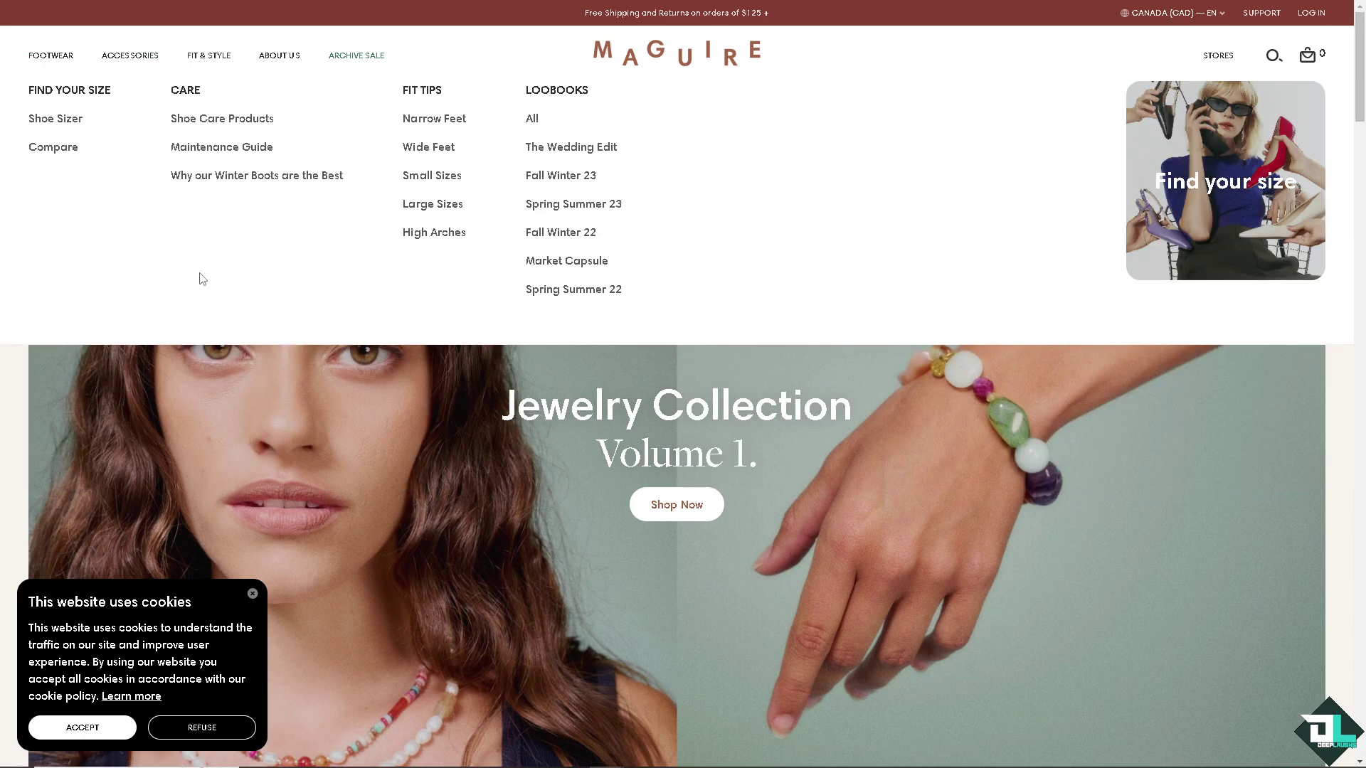
mouse_move(52, 63)
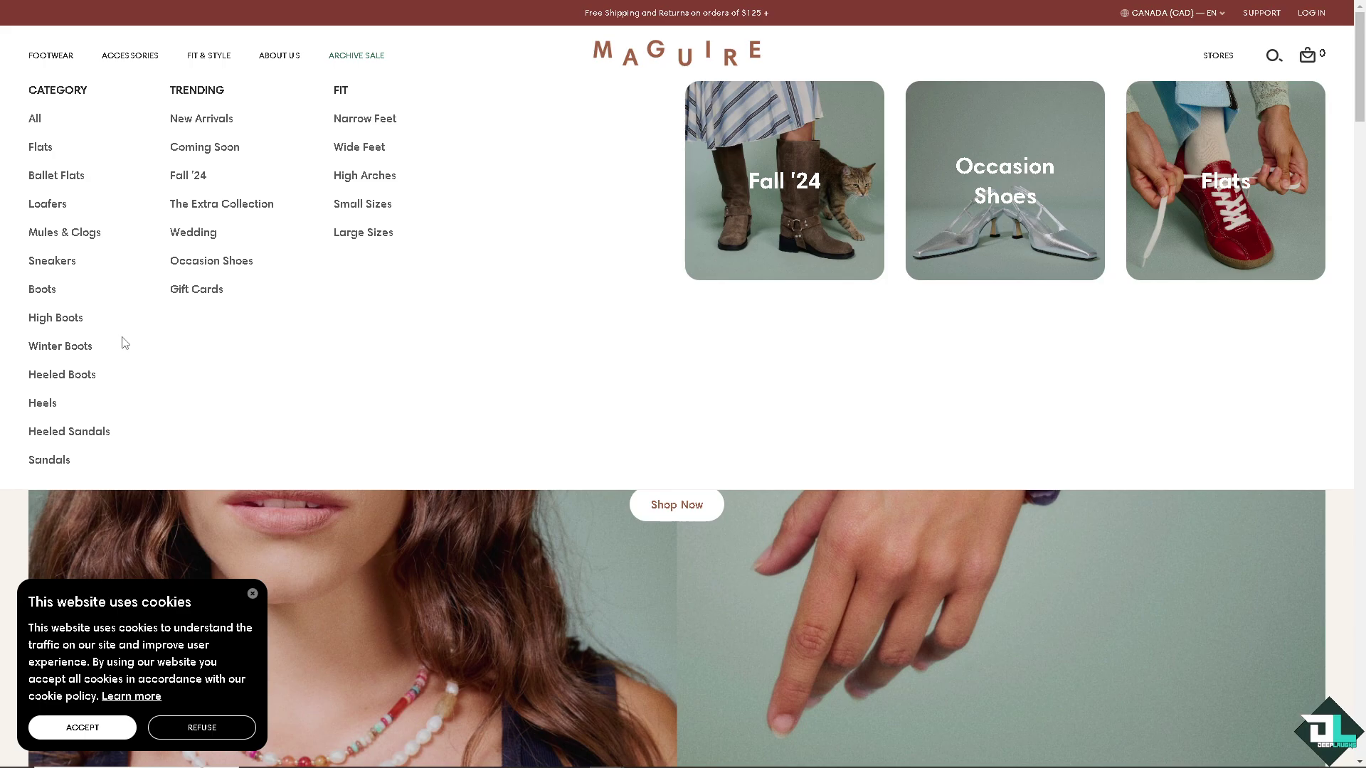
click(67, 272)
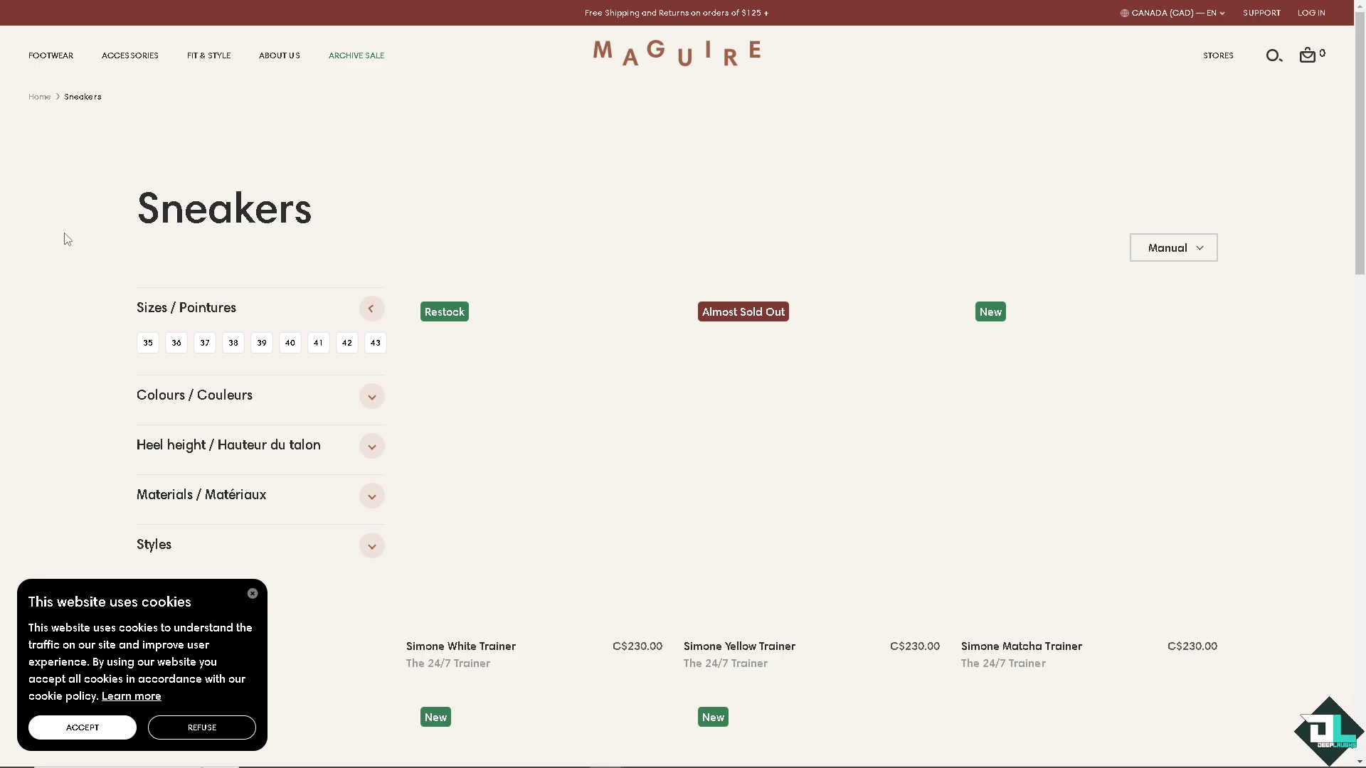
Browse the Sneakers collection and open the Simone Brown Trainer product page.
scroll(413, 245, down, 2)
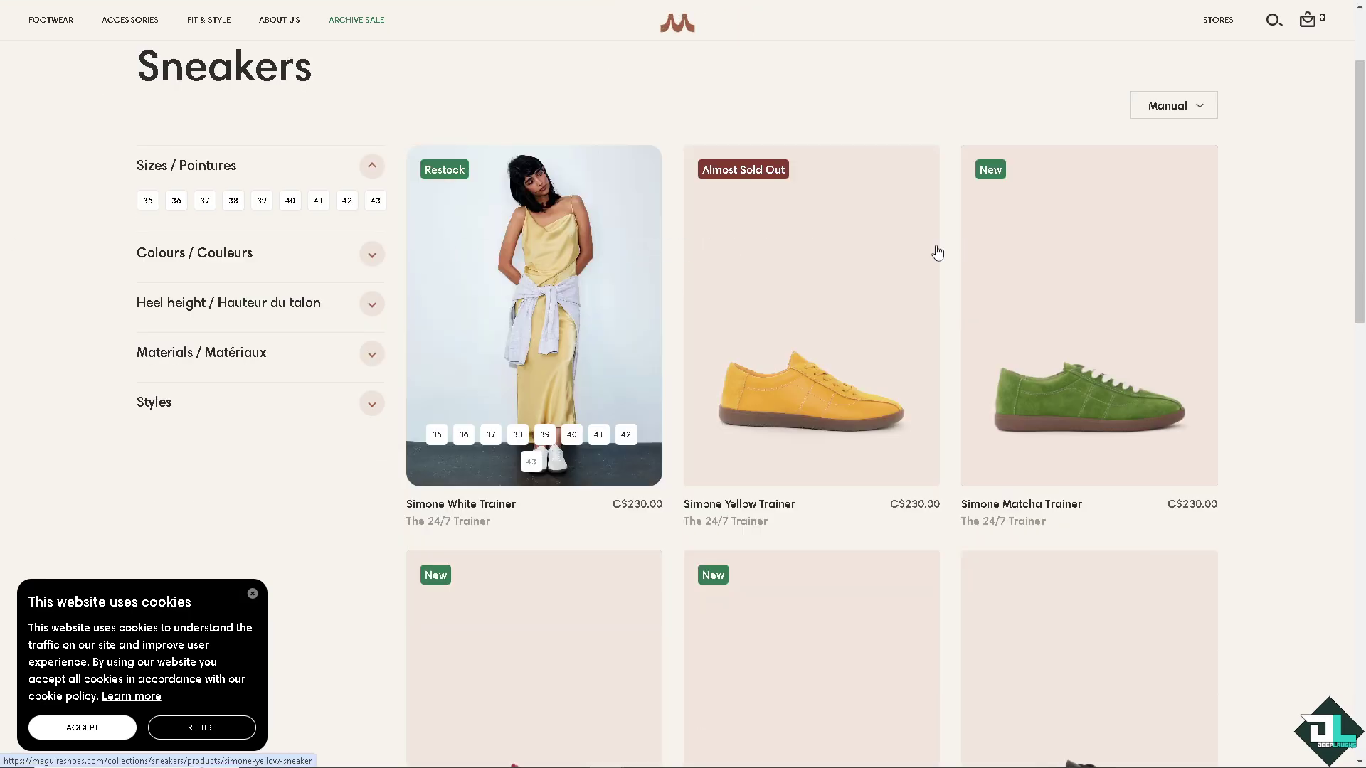
scroll(938, 253, down, 10)
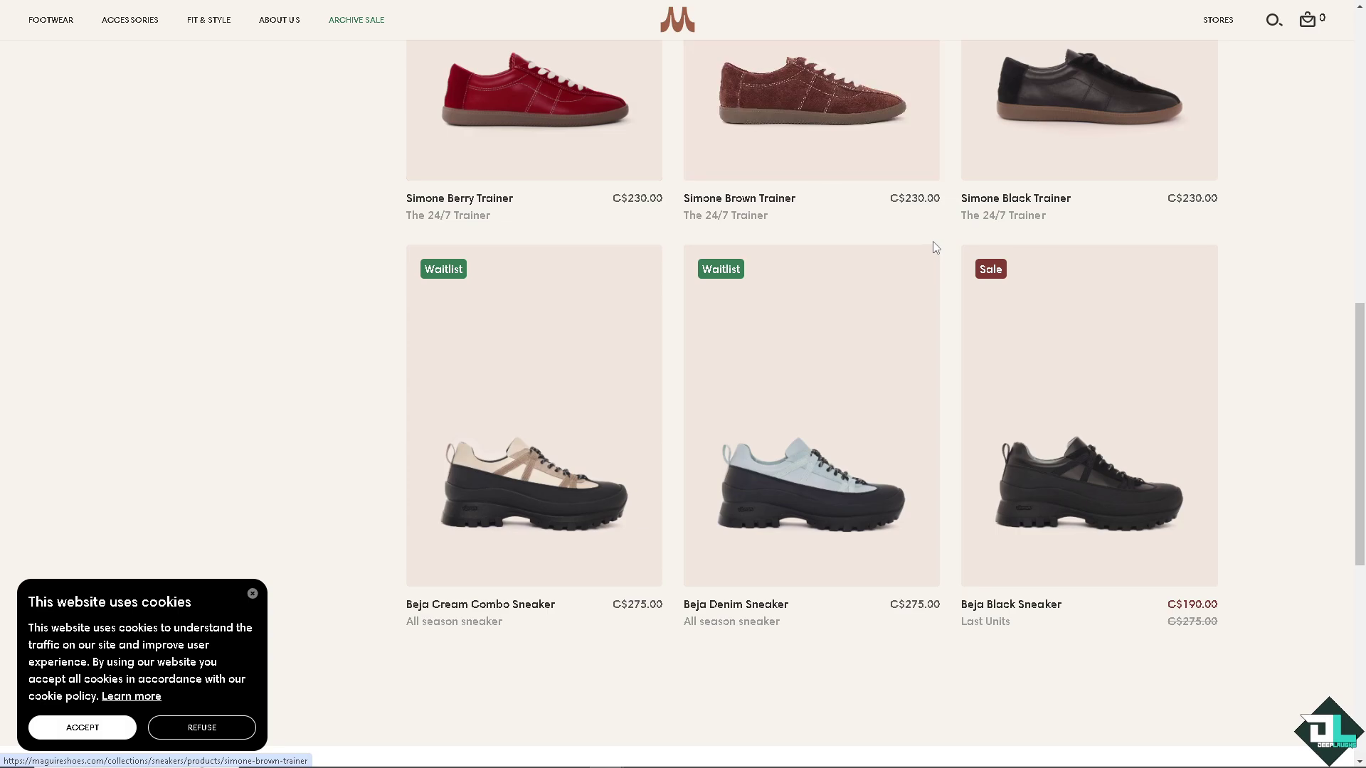
scroll(934, 247, down, 4)
scroll(891, 240, up, 13)
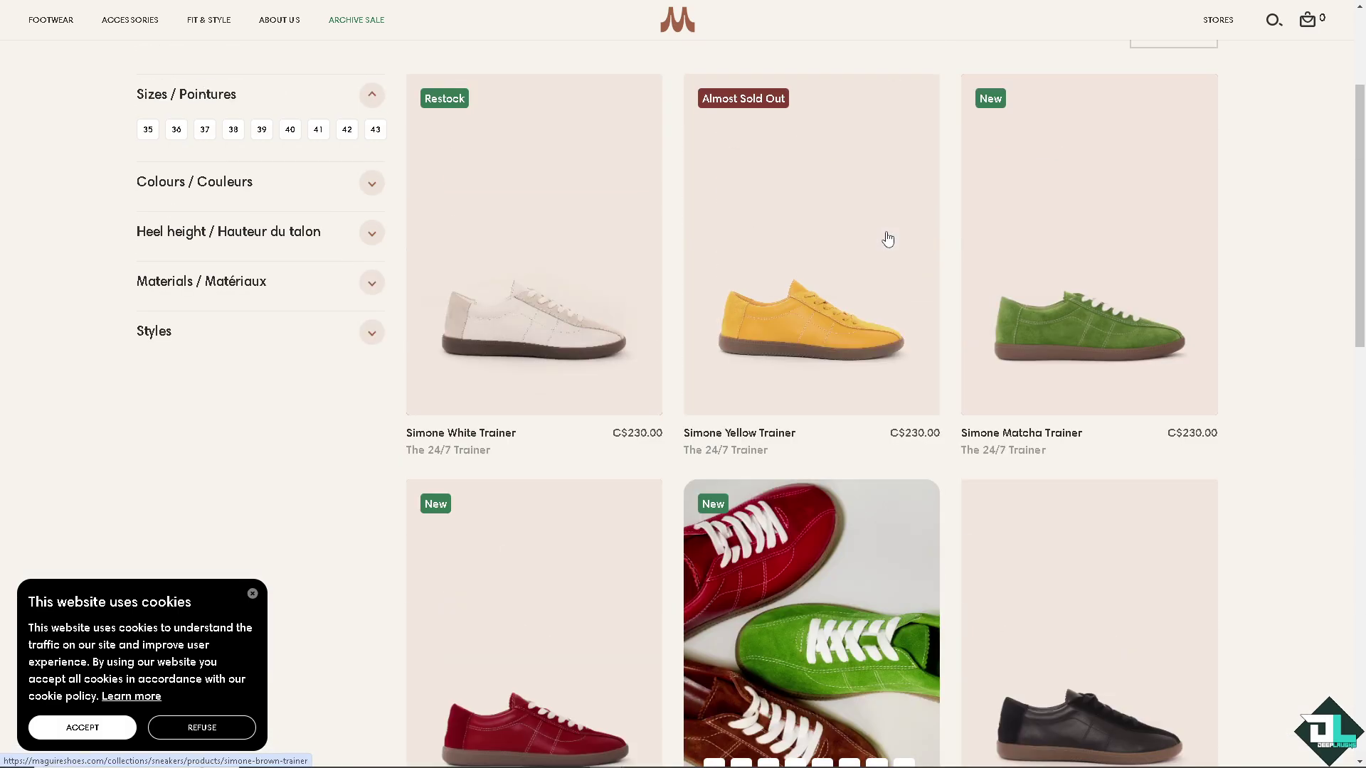
scroll(887, 238, down, 4)
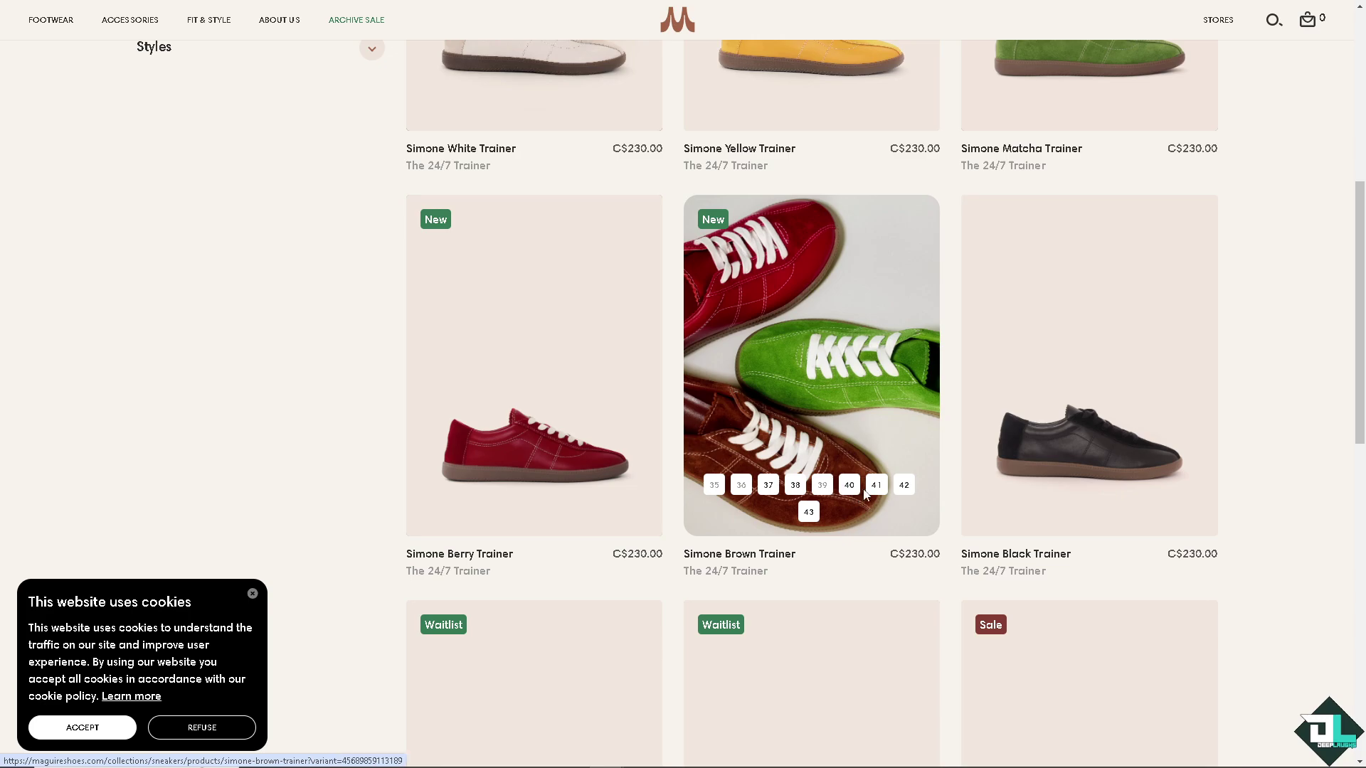
scroll(865, 494, down, 4)
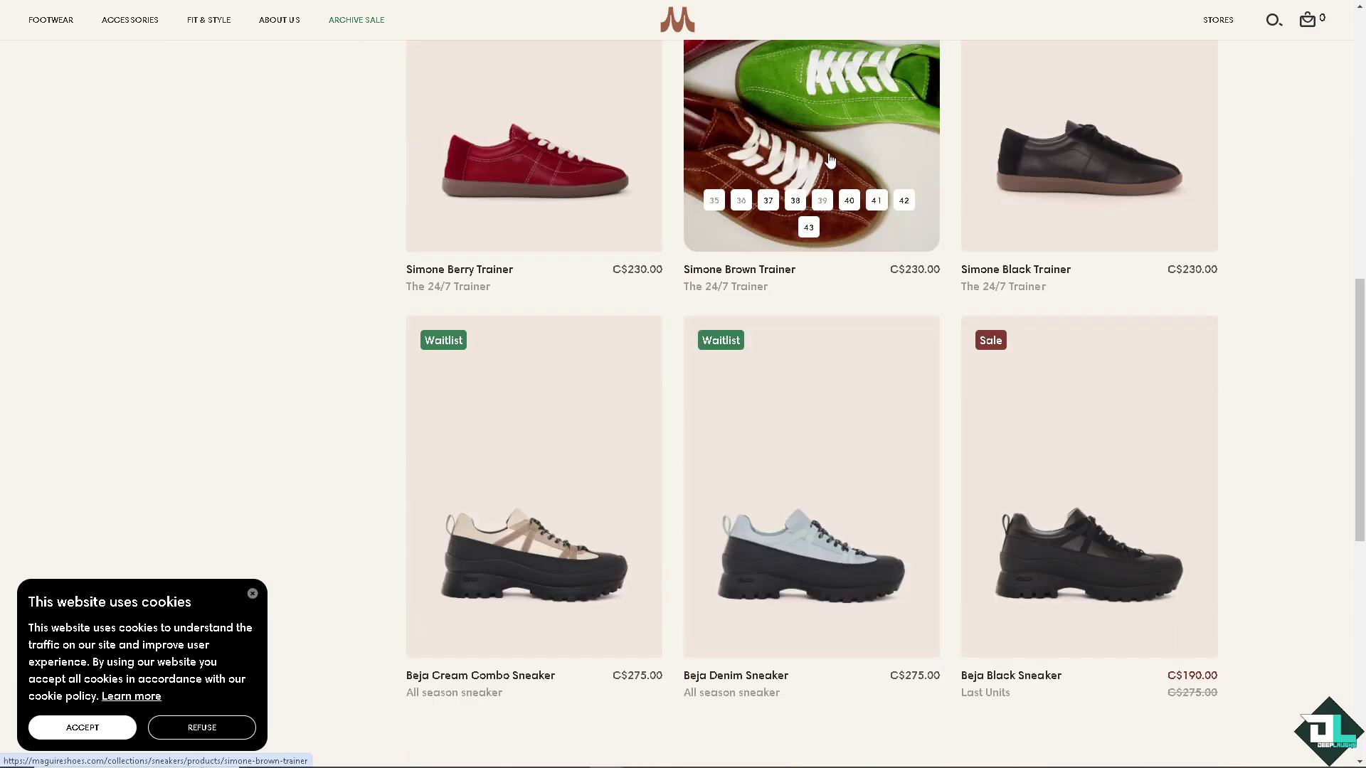
click(829, 160)
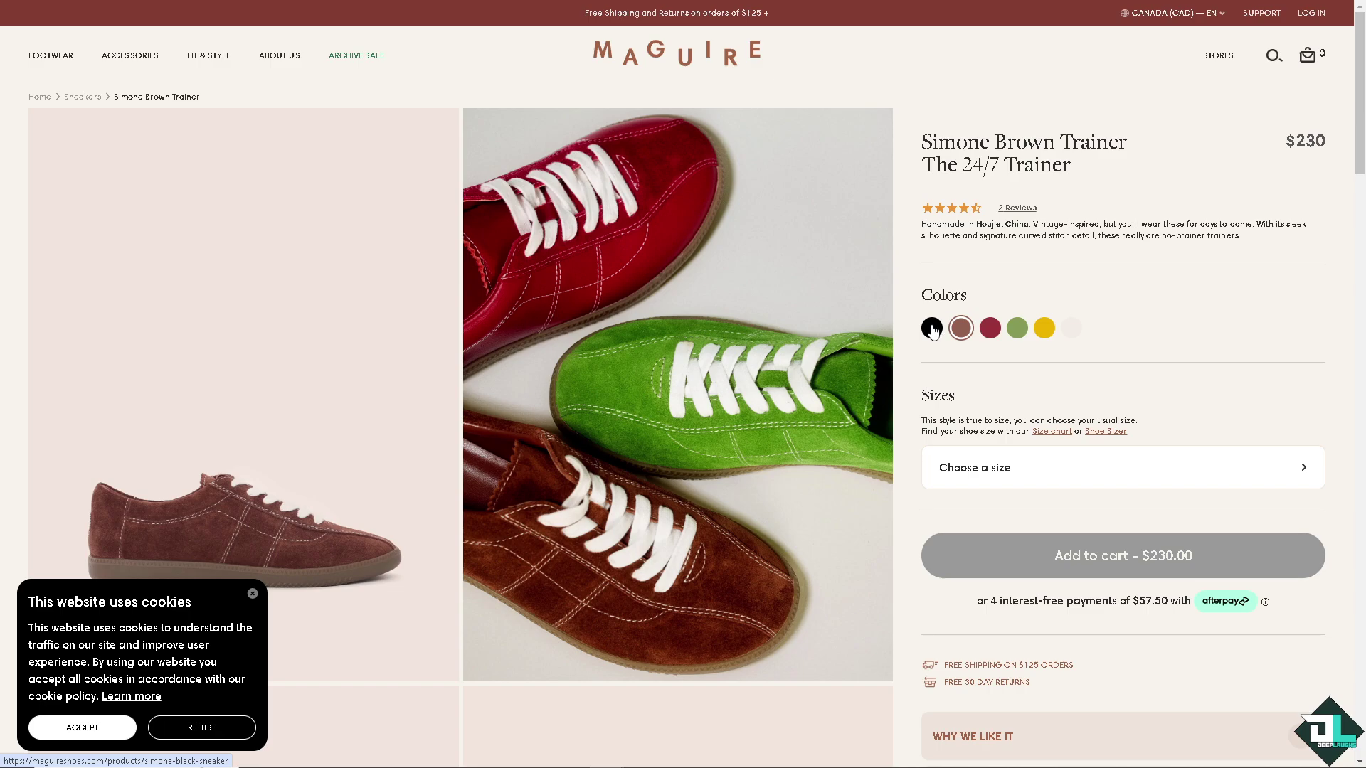
Switch the trainer's color to black and choose size 37.
click(933, 328)
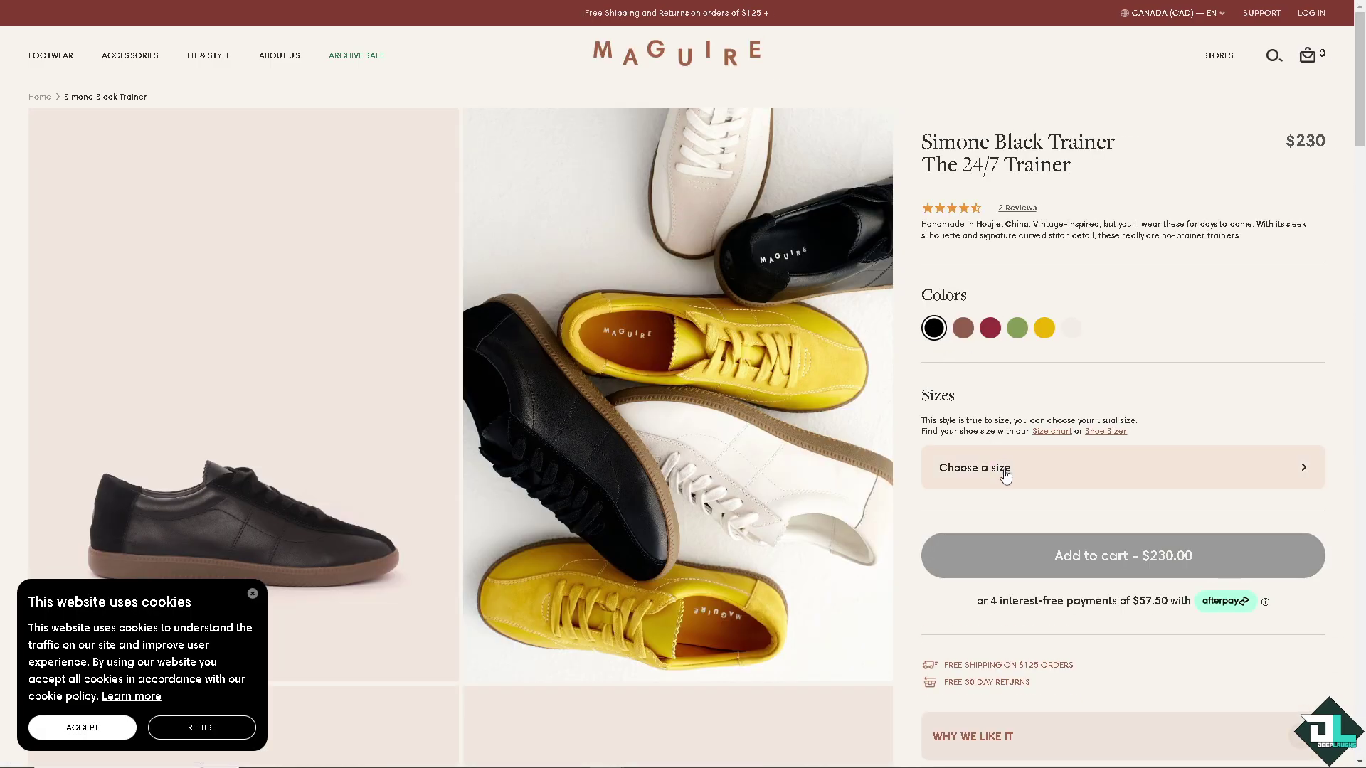
click(1005, 471)
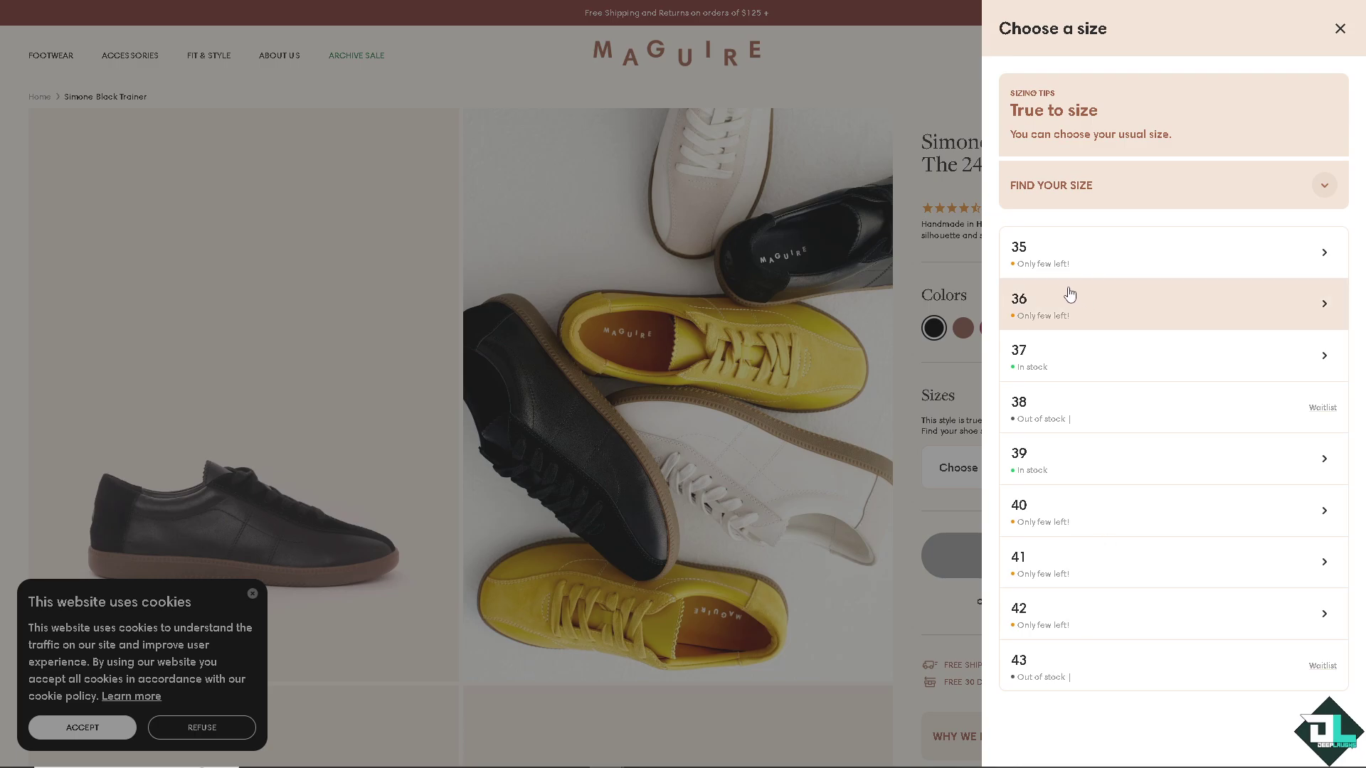
click(1088, 363)
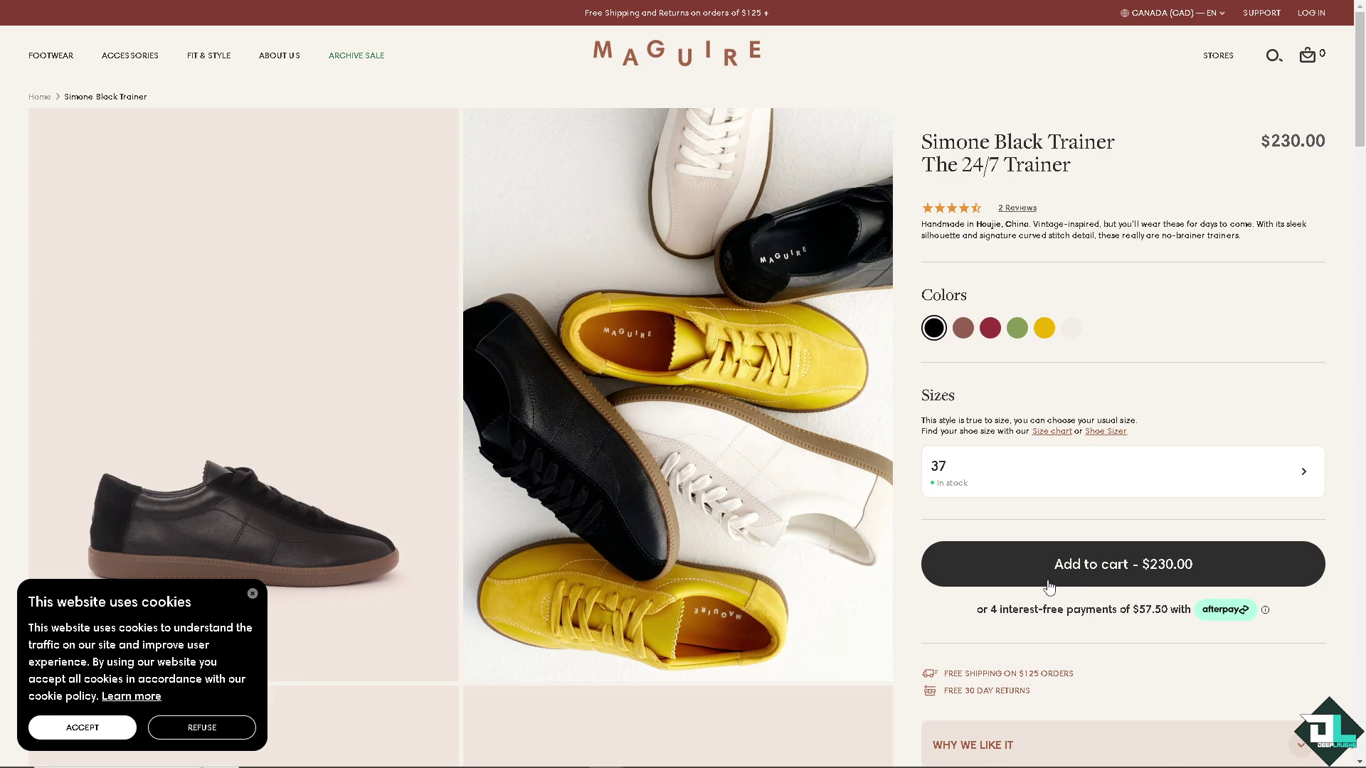
Examine the Simone Black Trainer's purchase details and view the enlarged photo of the assorted trainers.
scroll(1043, 623, down, 1)
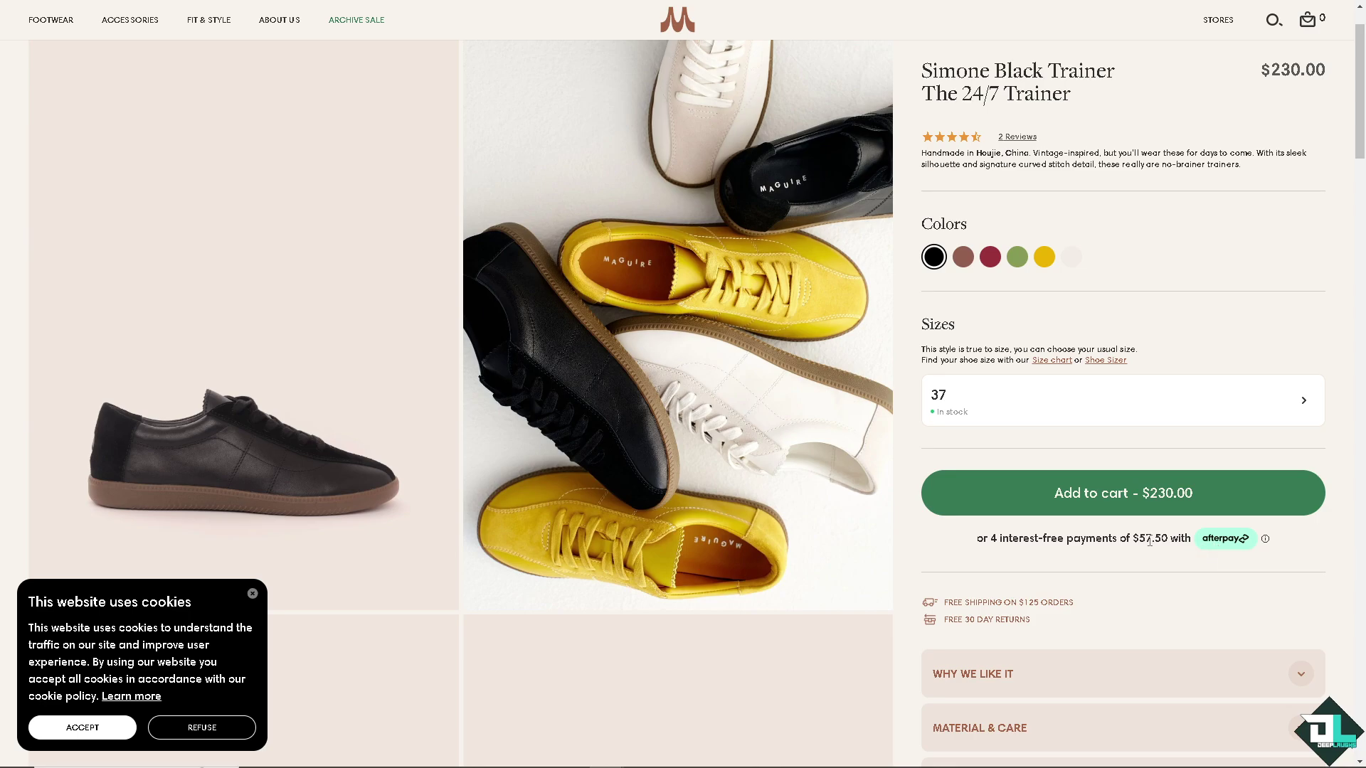
scroll(1084, 545, down, 2)
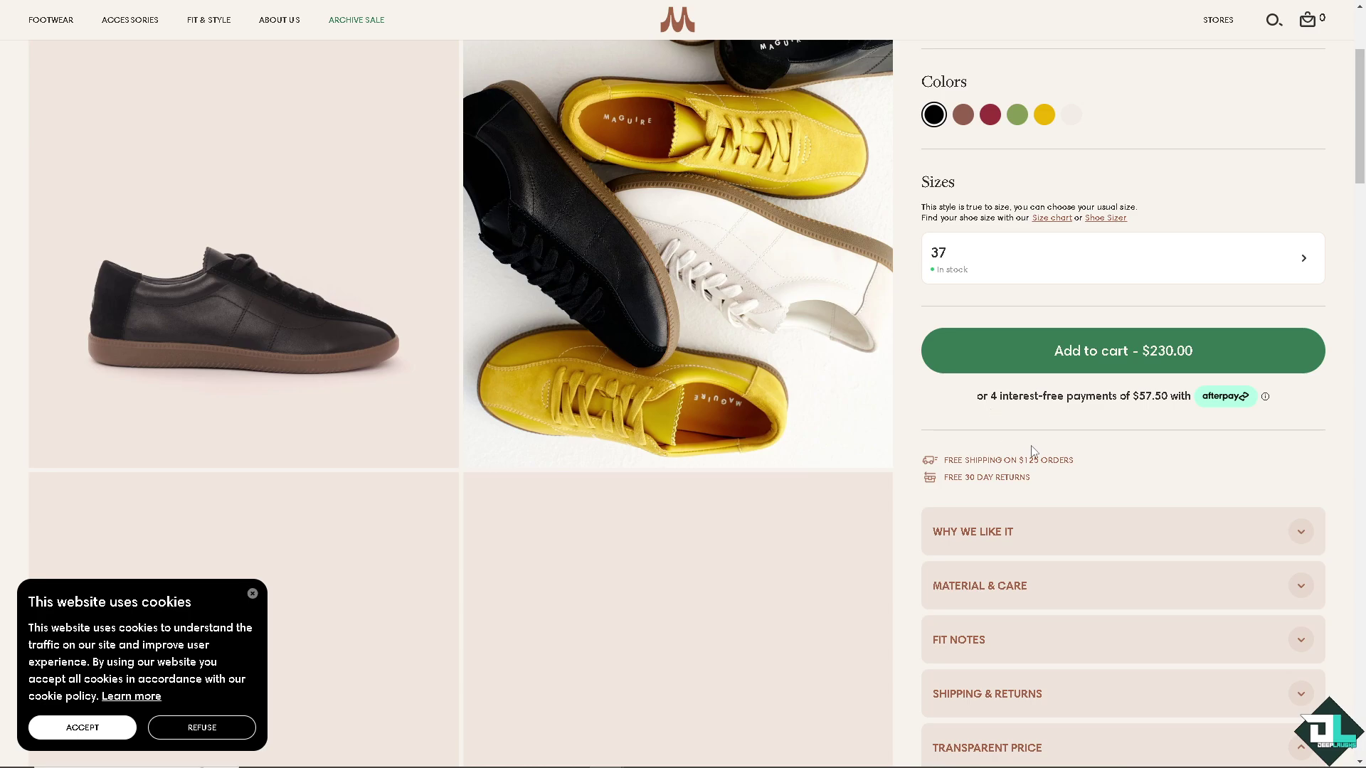
scroll(1033, 452, down, 1)
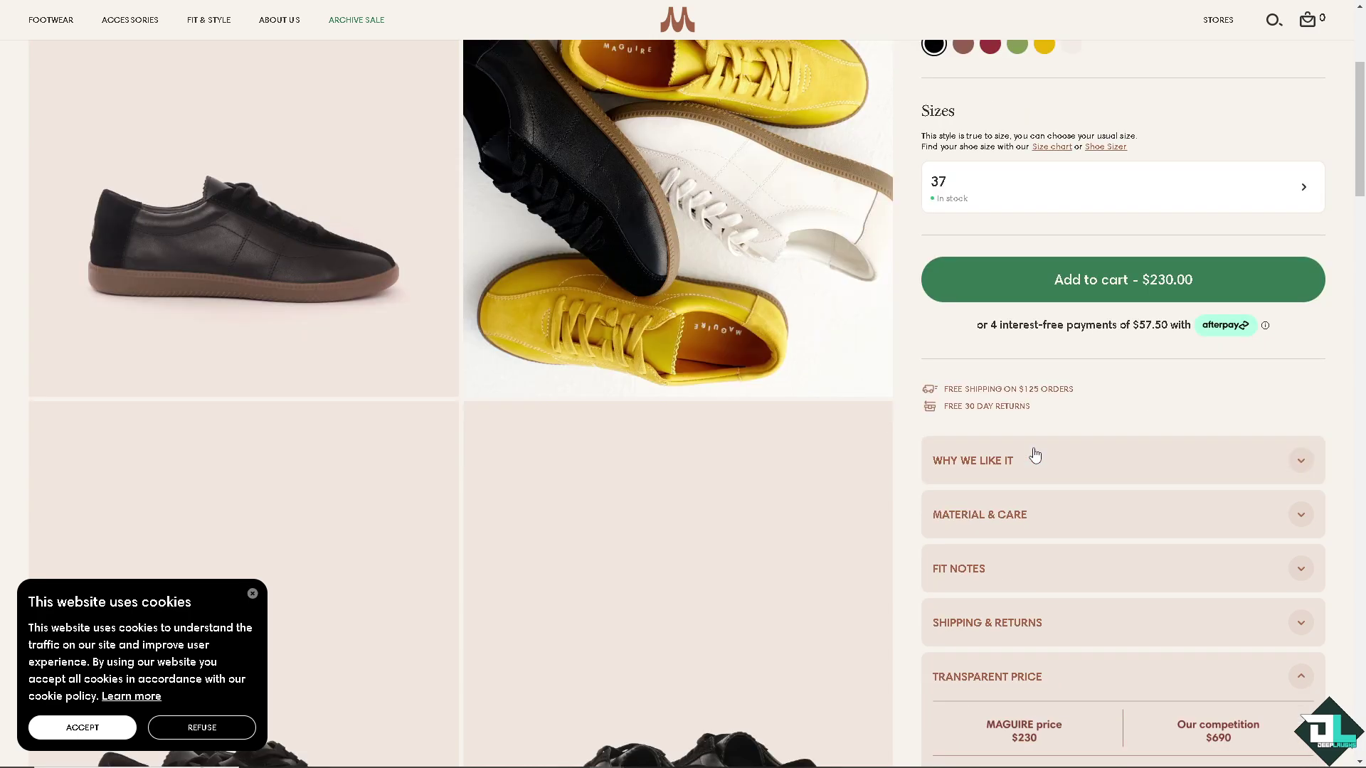
click(605, 283)
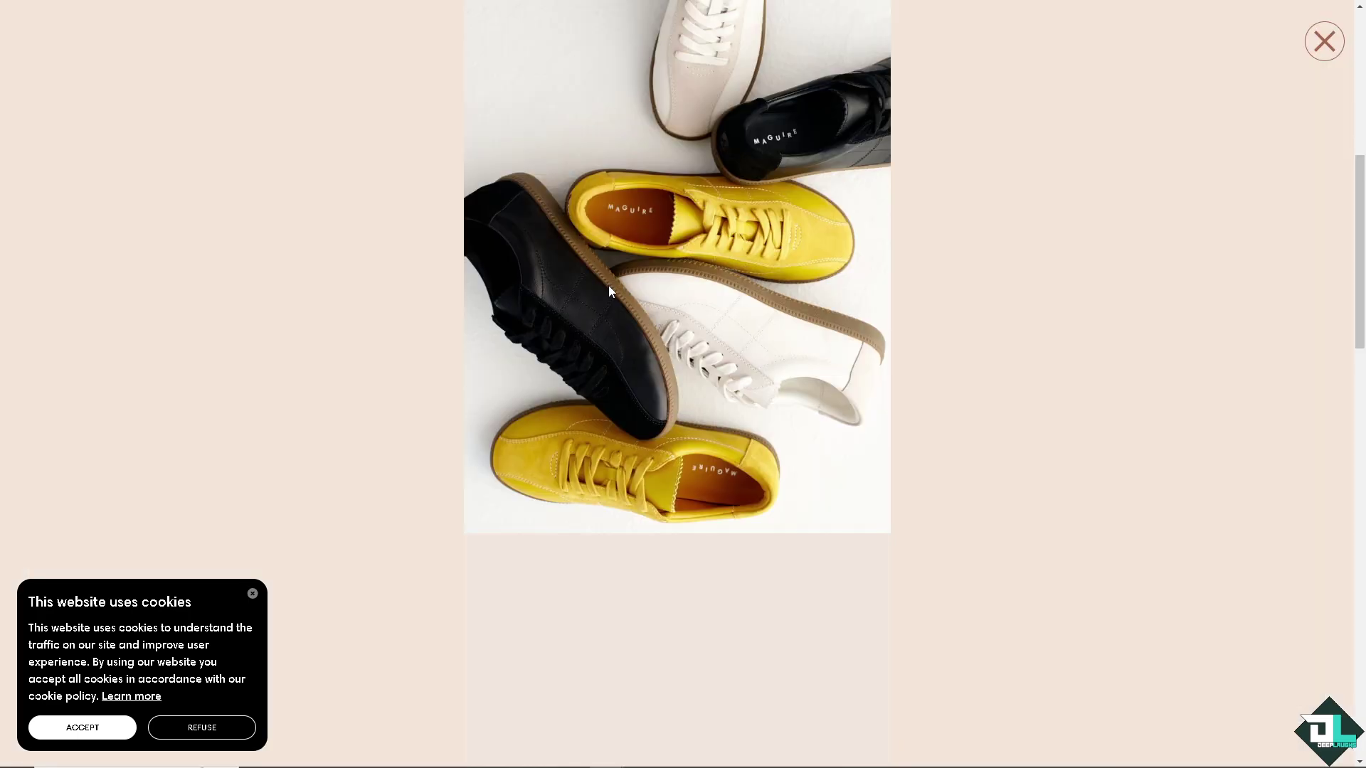
click(1323, 41)
scroll(1088, 463, down, 1)
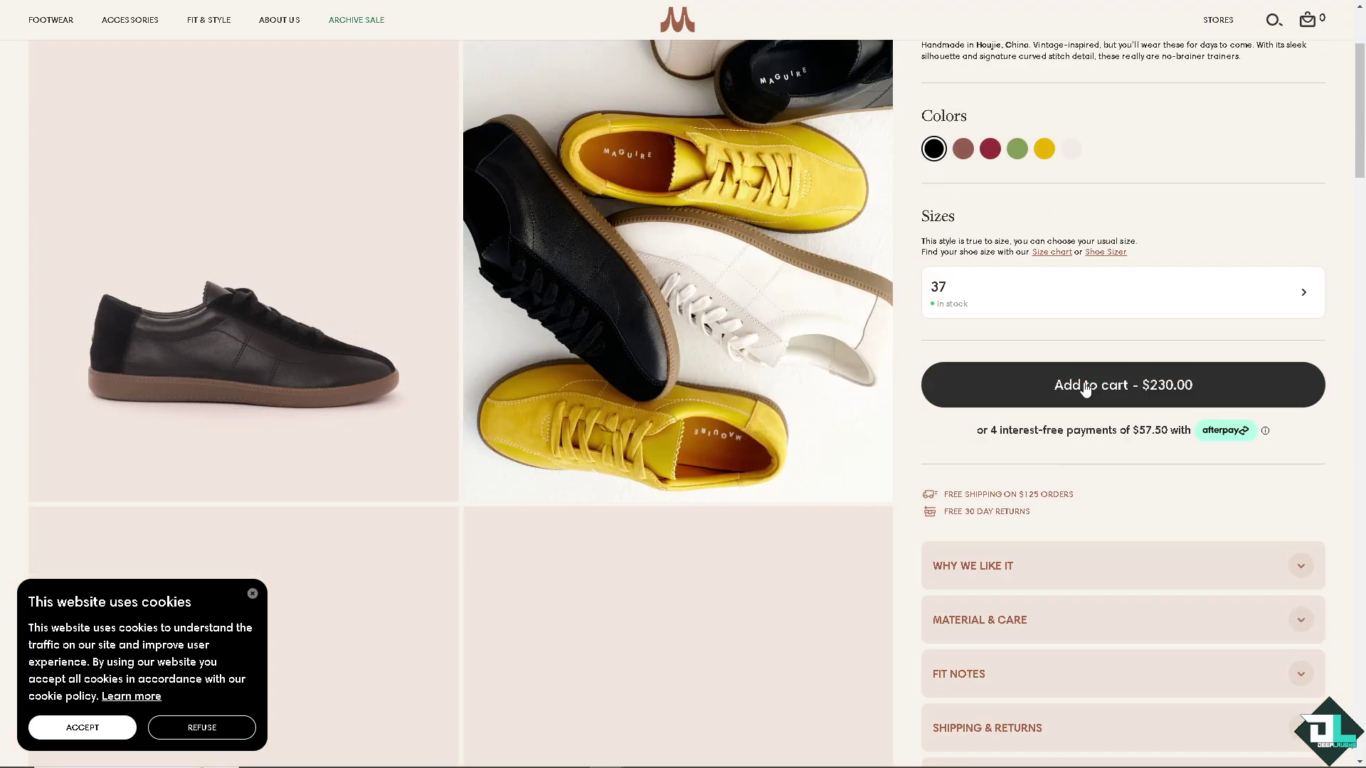
Add the size 37 Simone Black Trainer to the cart and accept the site's cookies on the cart page.
click(1085, 387)
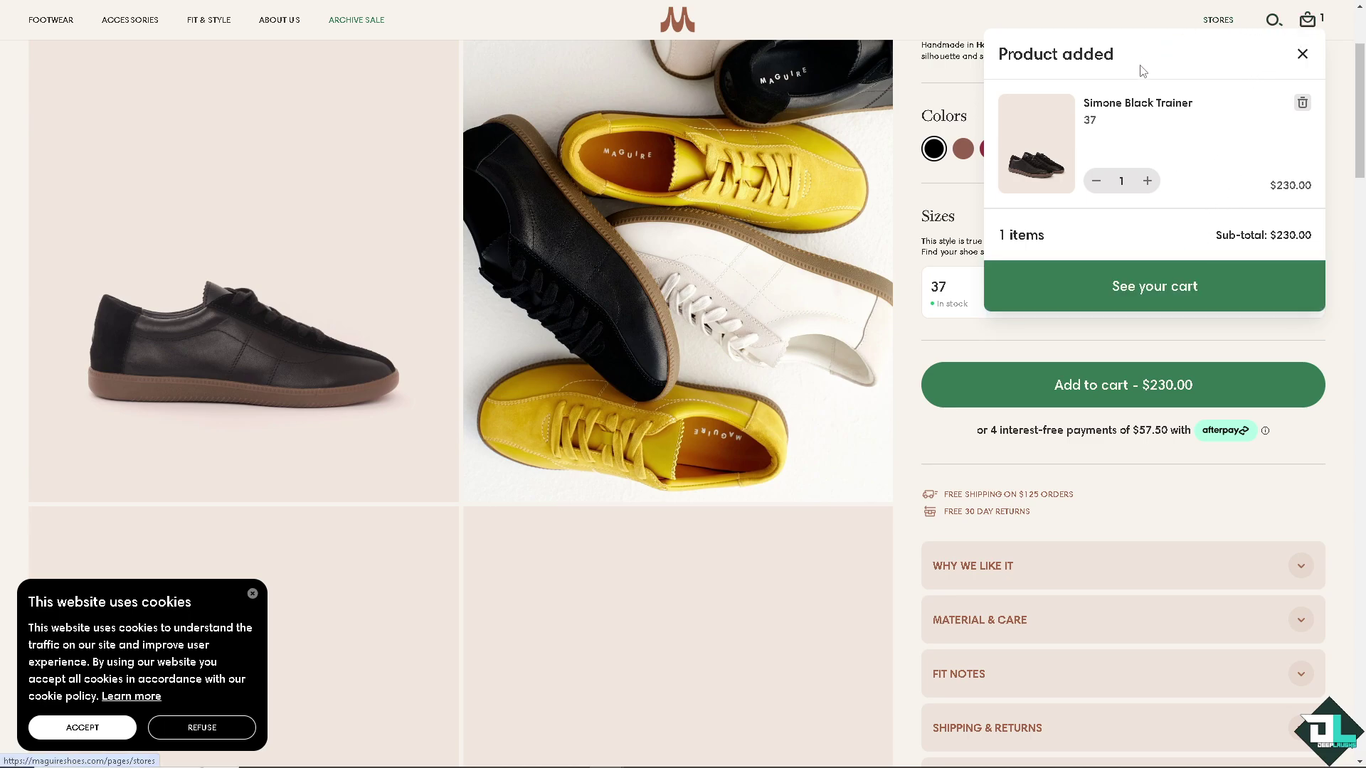
click(1156, 288)
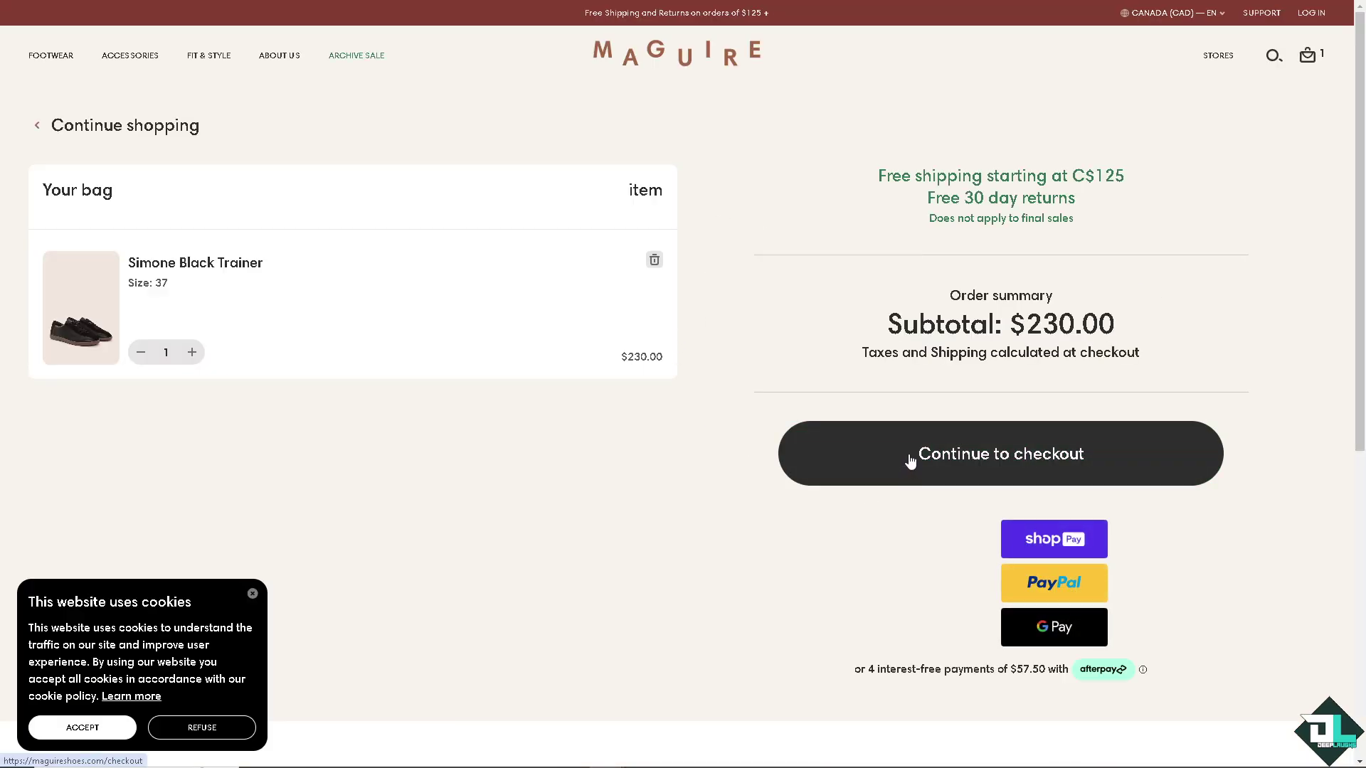
click(64, 728)
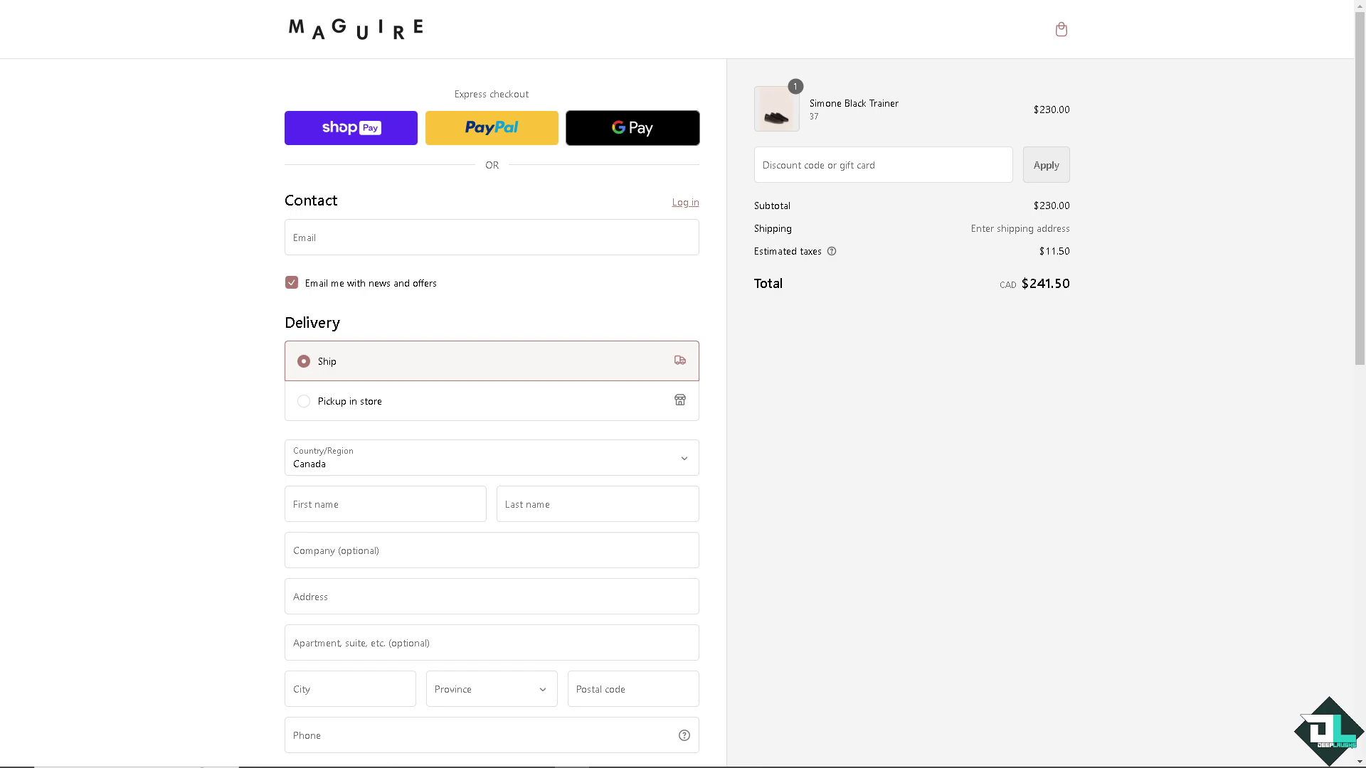
Examine the checkout form's delivery fields, shipping method section and payment options.
scroll(180, 335, down, 4)
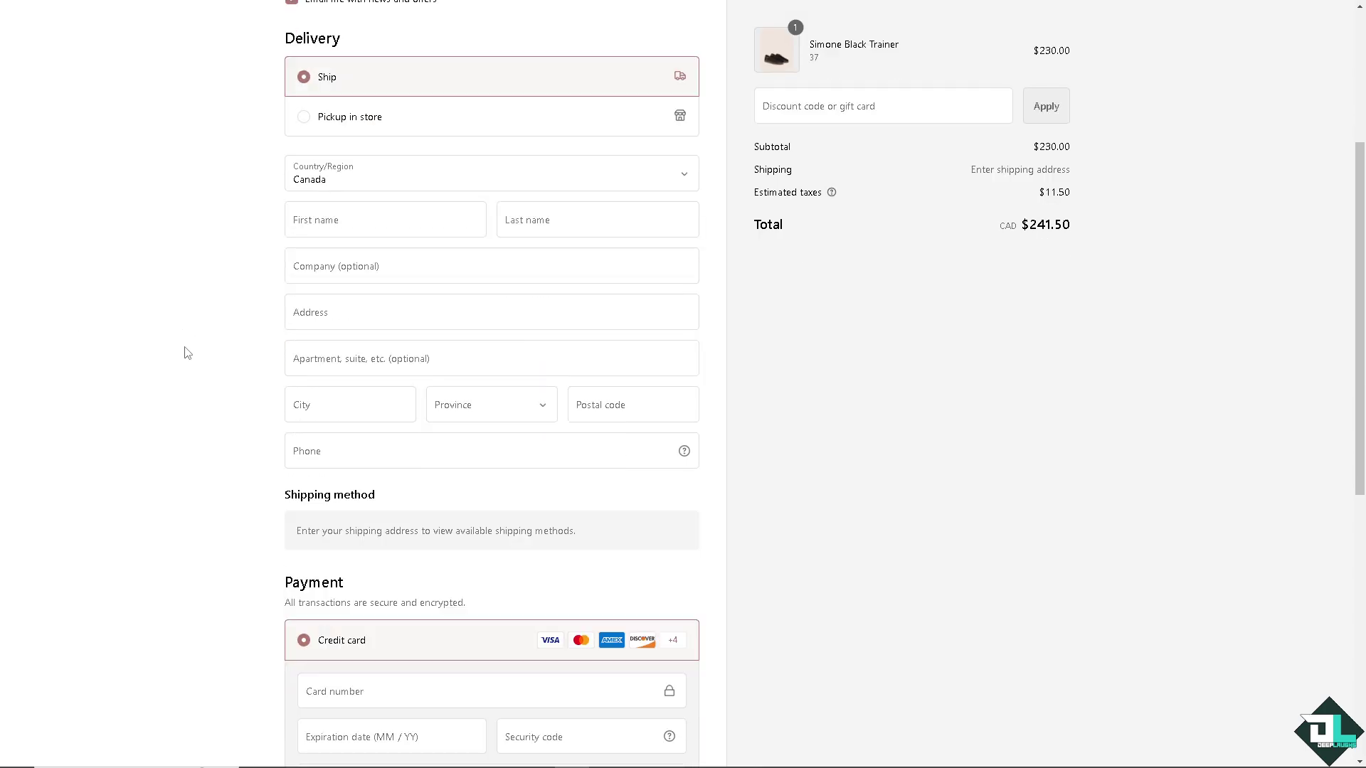
scroll(184, 352, down, 4)
scroll(187, 357, down, 4)
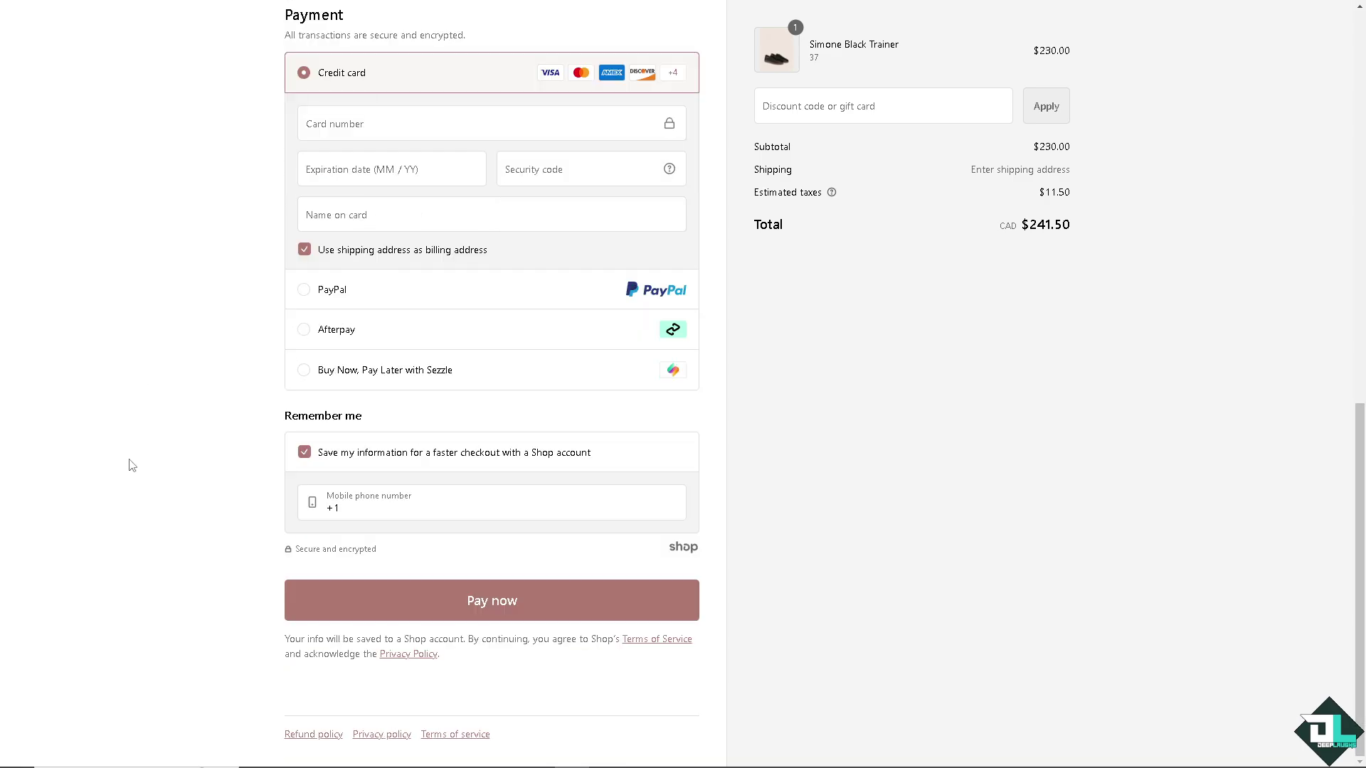
scroll(135, 461, up, 3)
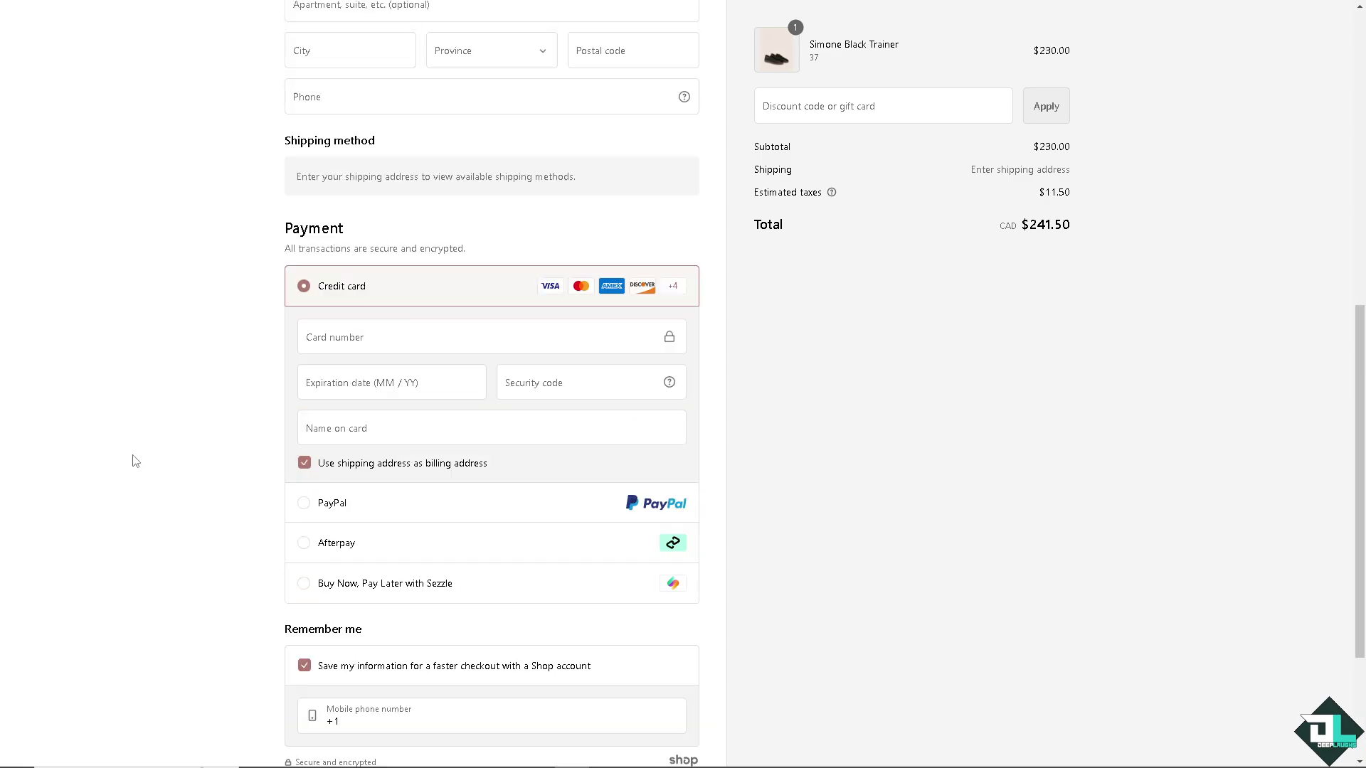